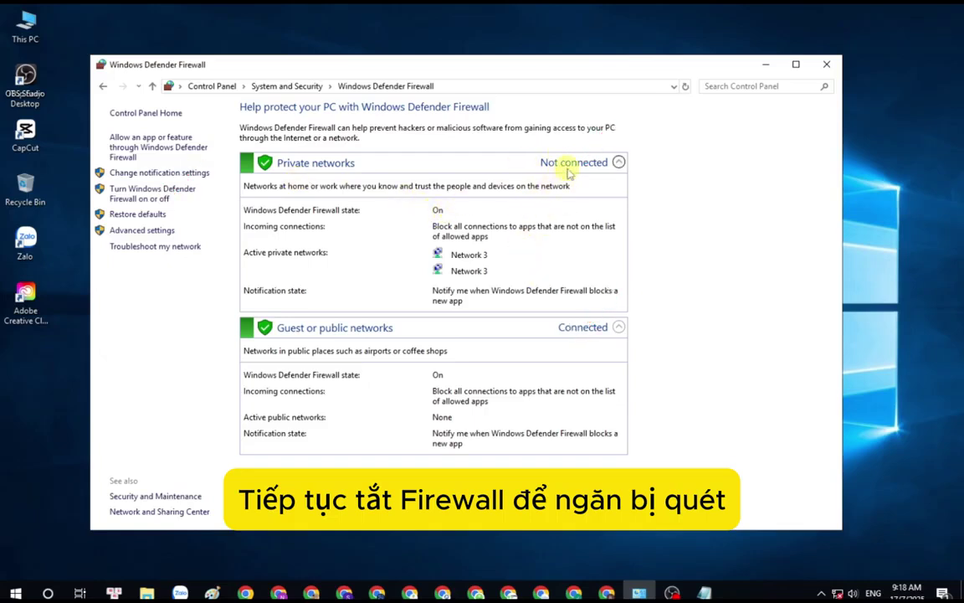
Check the firewall details for private and guest or public networks, and minimise the open windows.
click(569, 166)
click(618, 189)
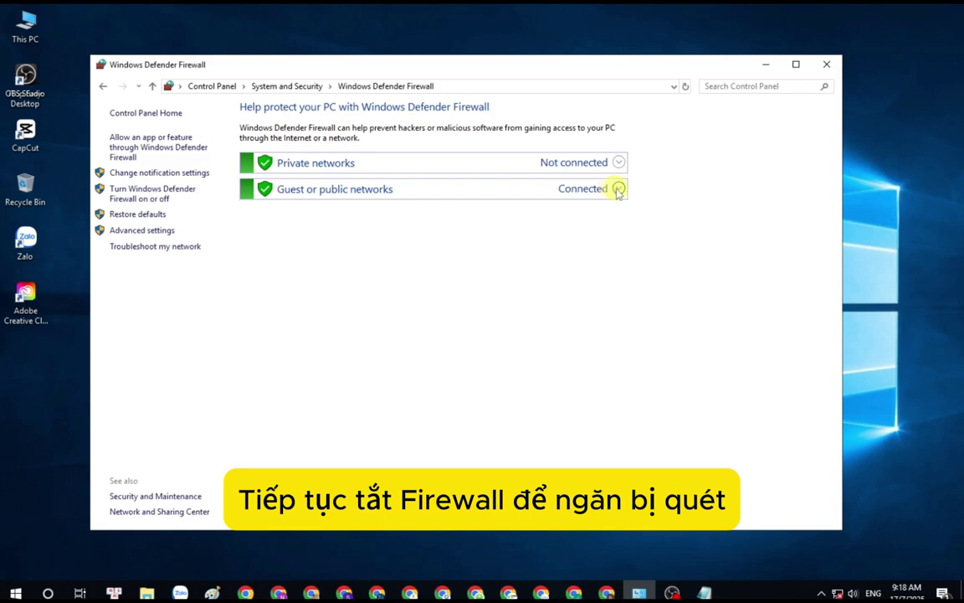
click(618, 189)
click(603, 165)
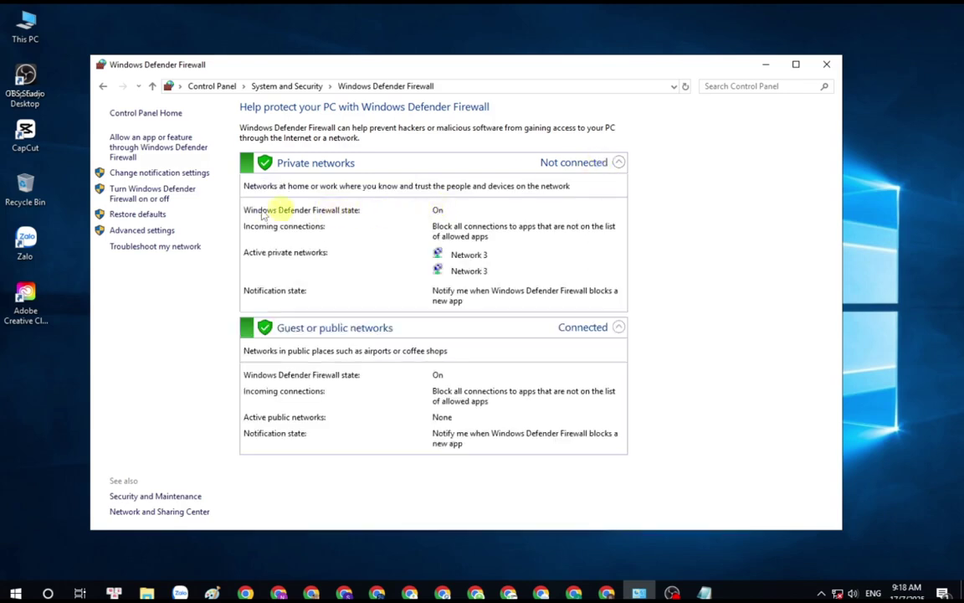
click(764, 64)
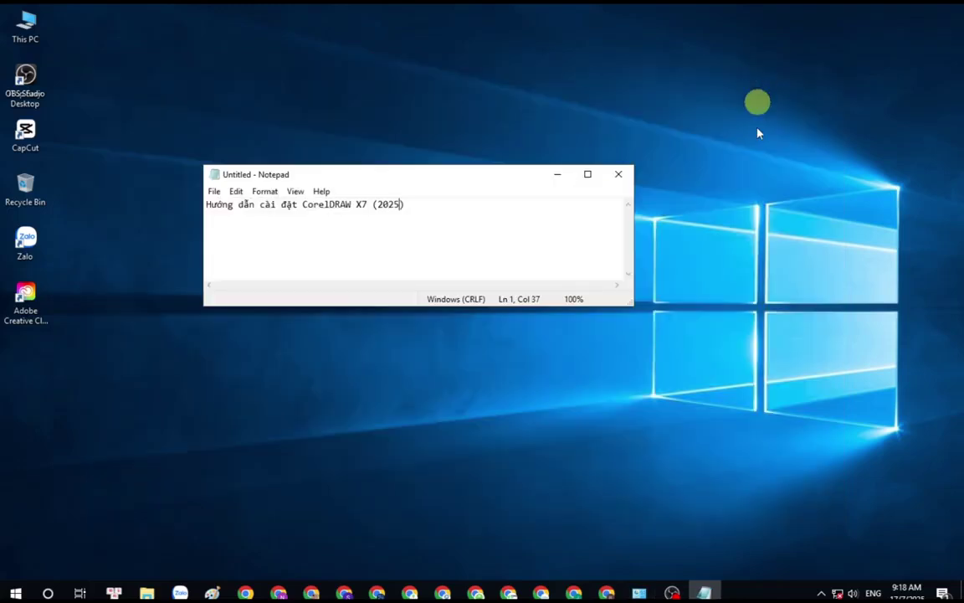
click(556, 178)
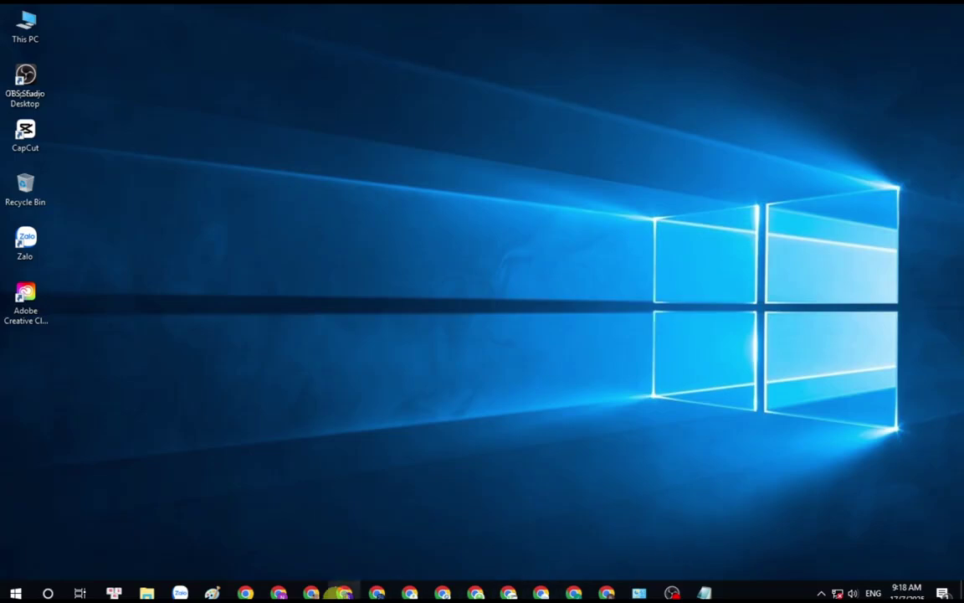
Extract the CorelDRAW X7 64-bit .rar archive in the Downloads folder.
mouse_move(144, 591)
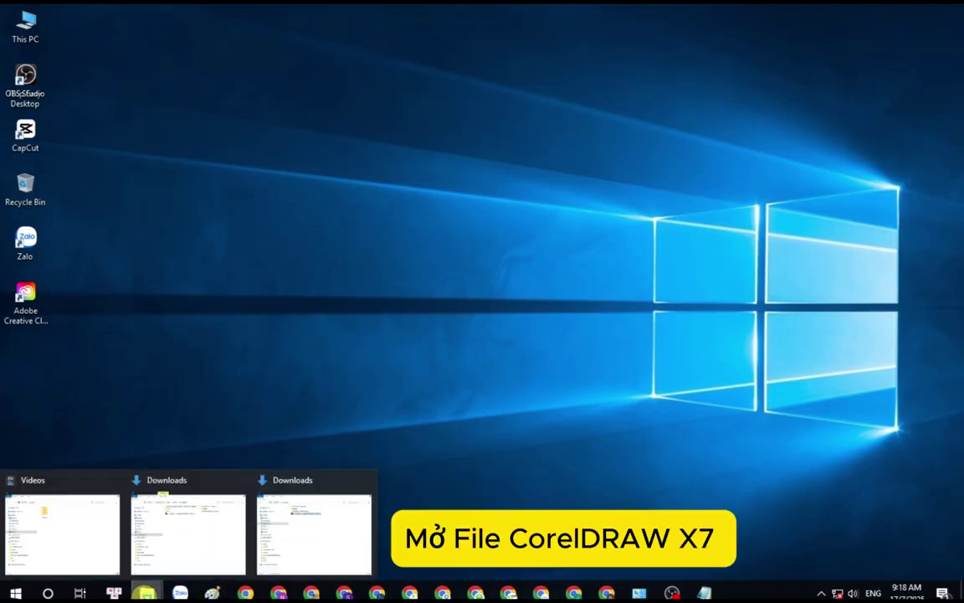
click(301, 525)
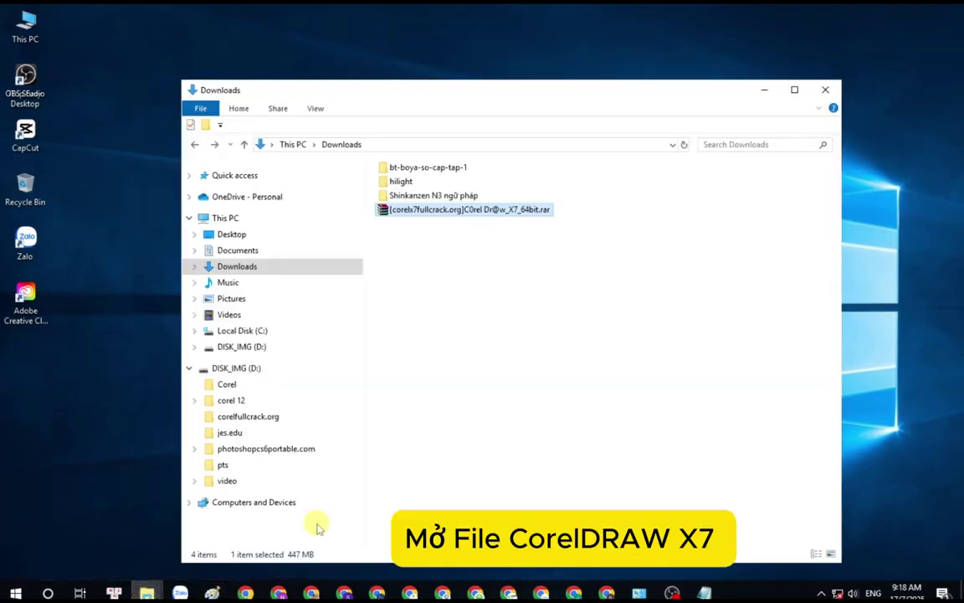
right_click(536, 210)
click(569, 294)
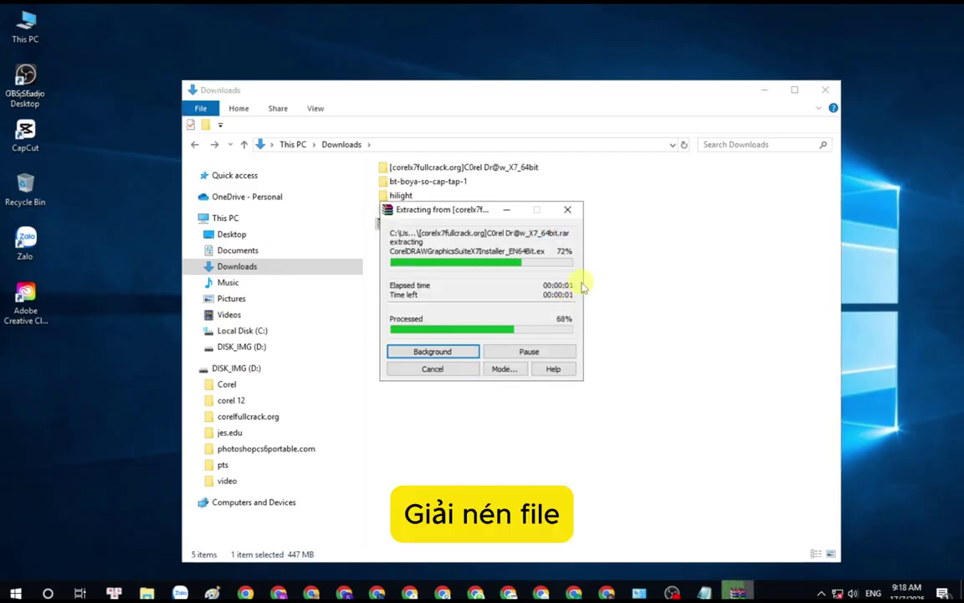
Run the CorelDRAW Graphics Suite X7 installer from the extracted folder as administrator, and minimise the folder window.
double_click(517, 171)
double_click(526, 185)
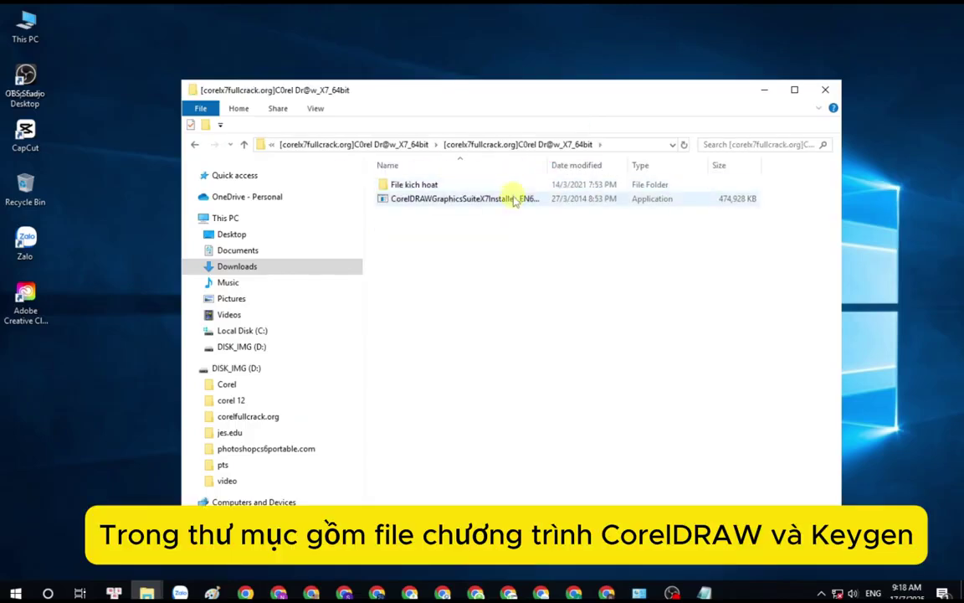
click(513, 201)
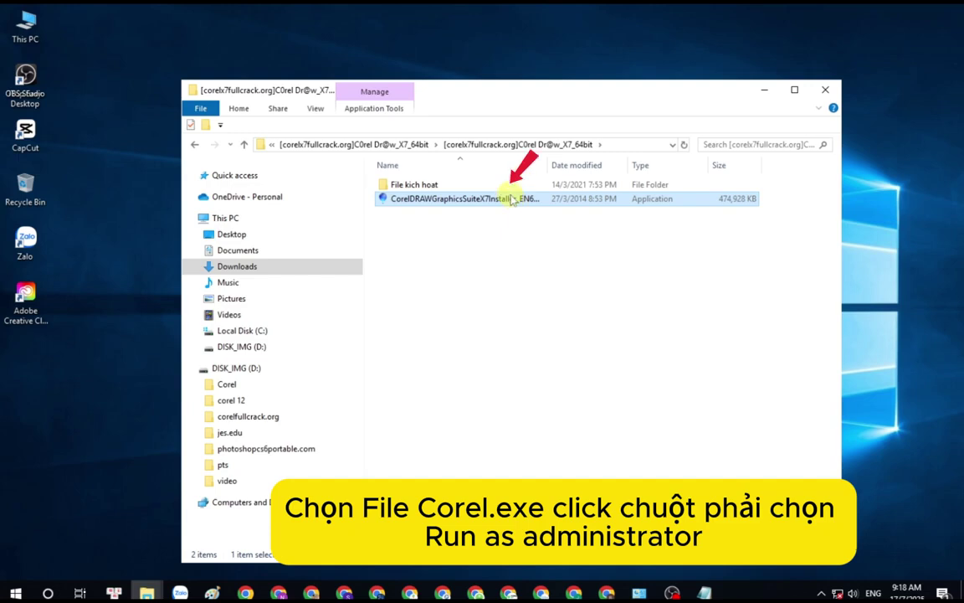
right_click(530, 202)
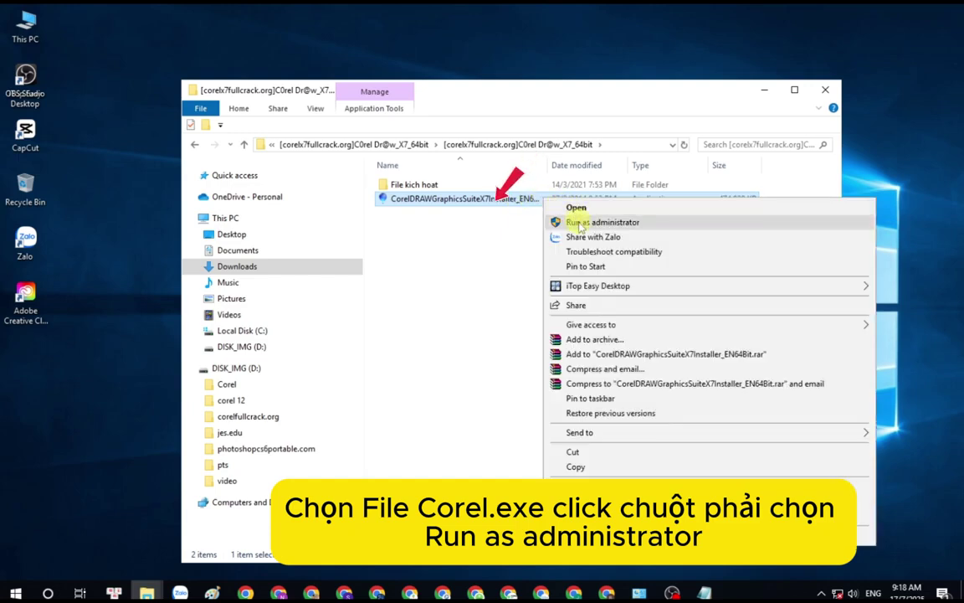
click(559, 219)
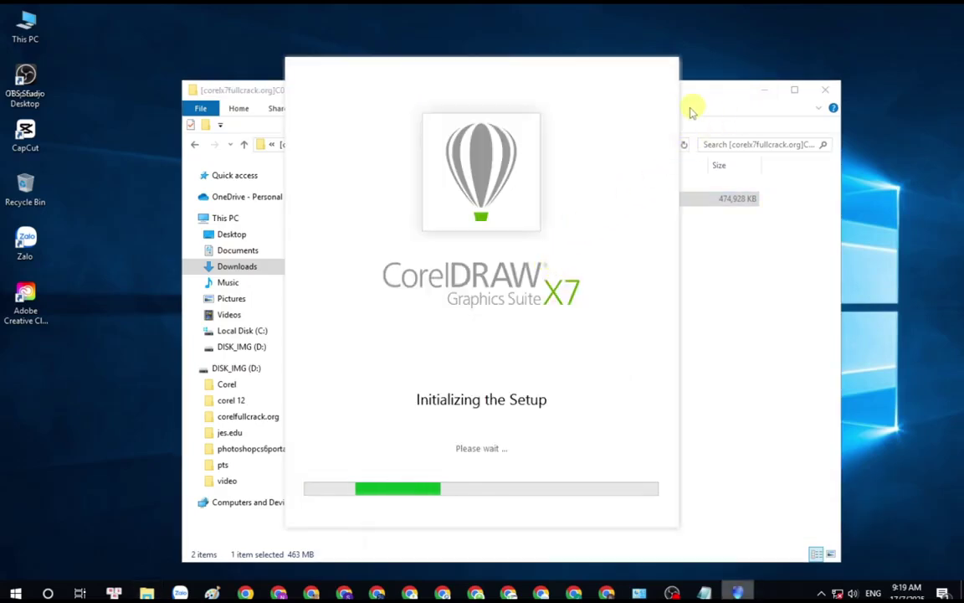
click(759, 90)
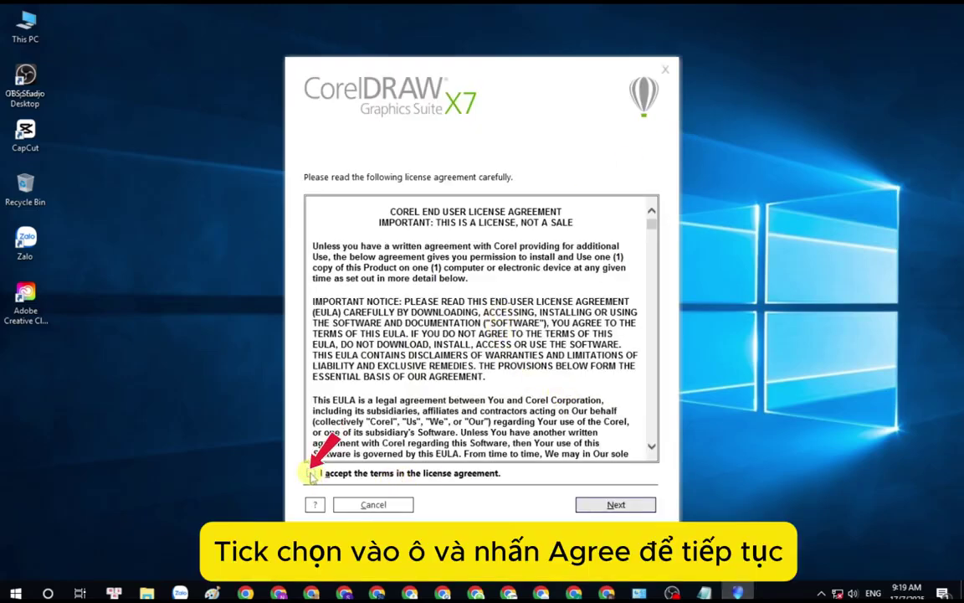
Accept the license agreement and continue with the option to try the product without a serial number.
click(310, 473)
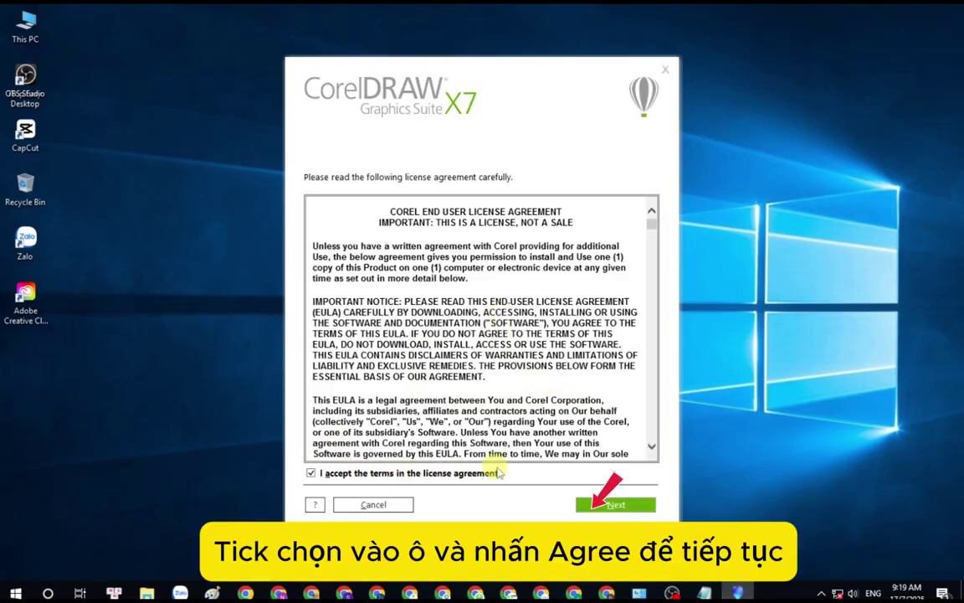
click(588, 504)
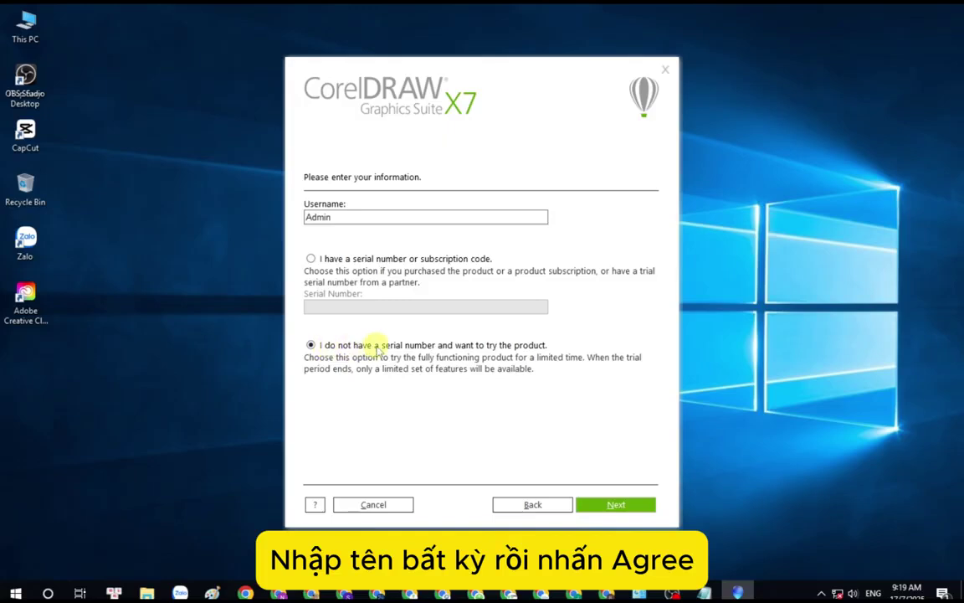
click(604, 506)
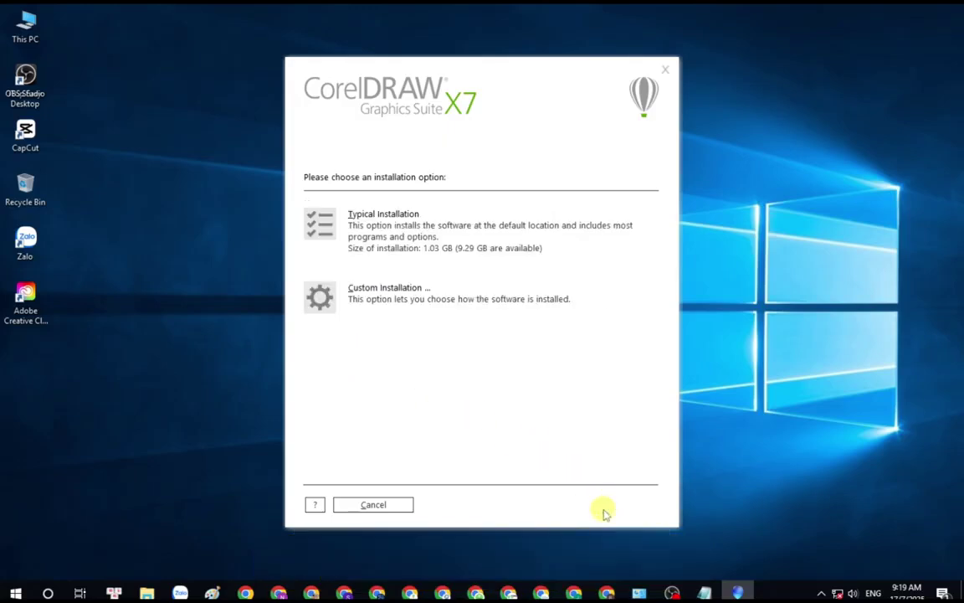
Choose a custom installation and keep only CorelDRAW selected, excluding PHOTO-PAINT, CONNECT, CAPTURE and Bitstream Font Navigator.
click(361, 291)
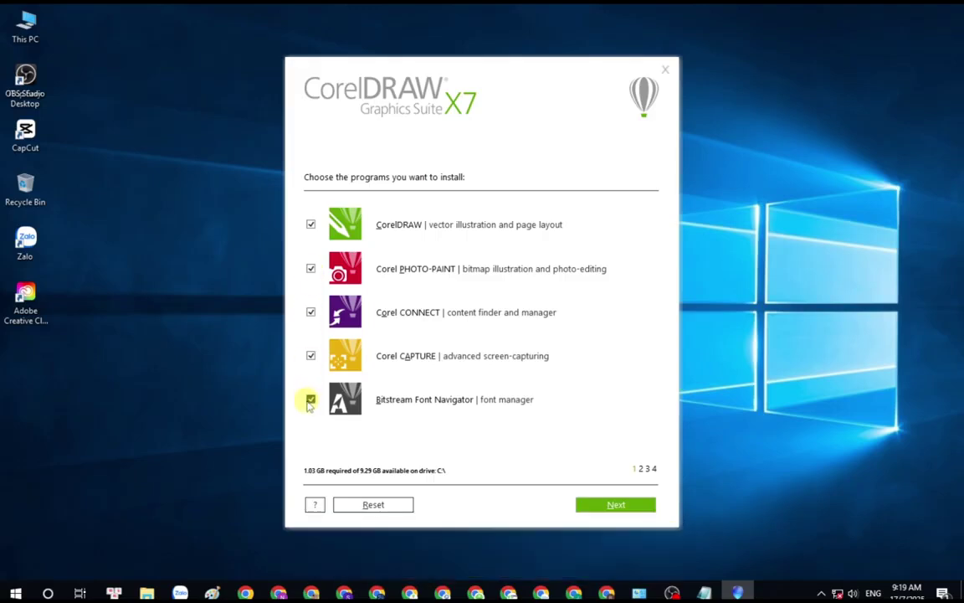
click(310, 400)
click(311, 356)
click(310, 312)
click(311, 268)
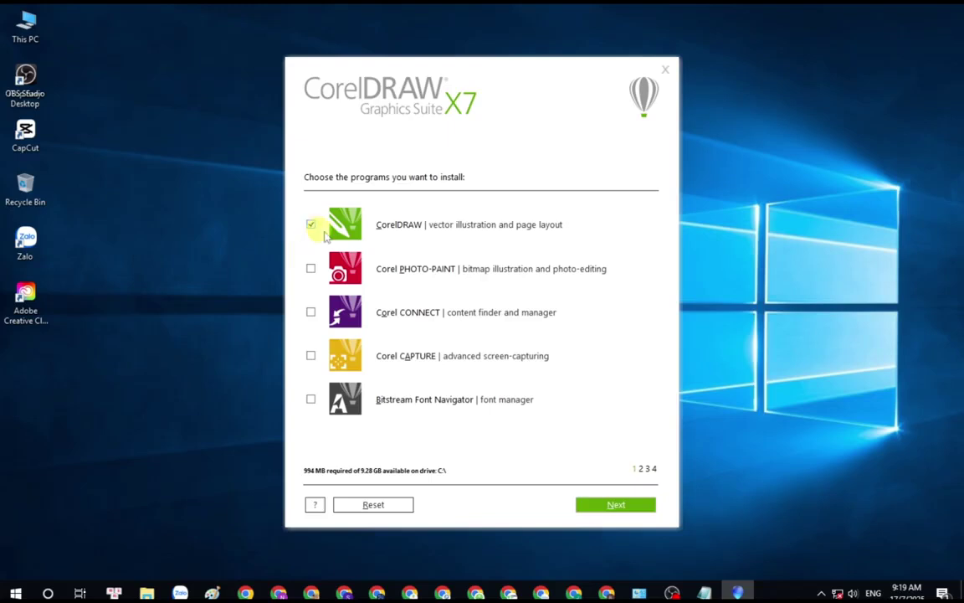
click(589, 511)
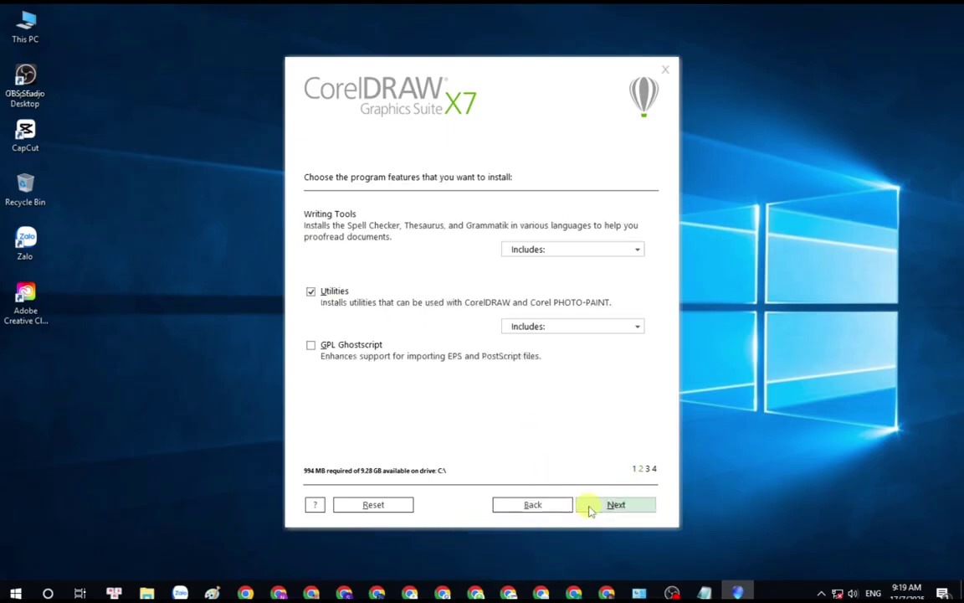
Limit the installed utilities to Duplexing Wizard and Visual Studio Tools for Applications, and continue to the additional options.
click(571, 327)
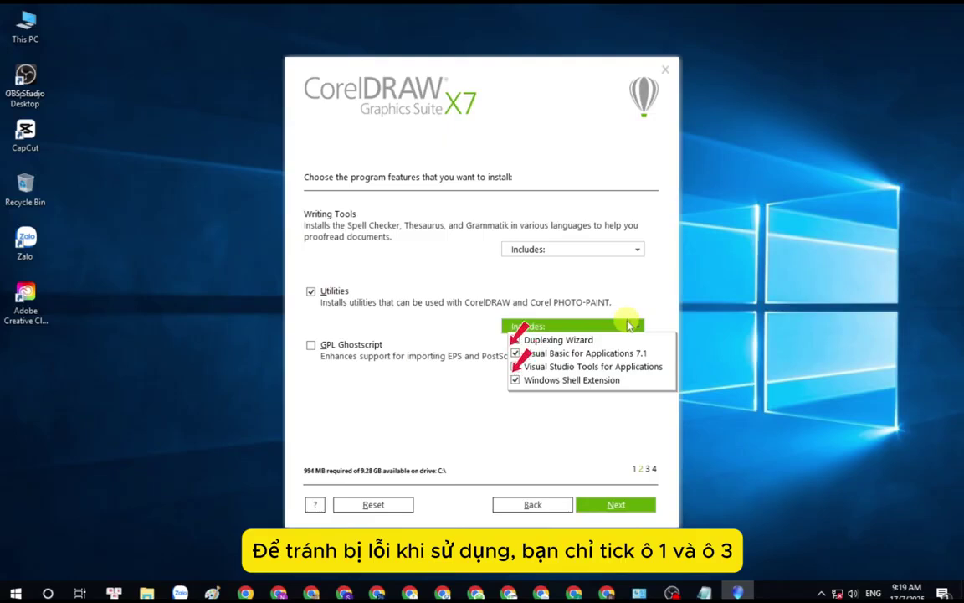
click(516, 353)
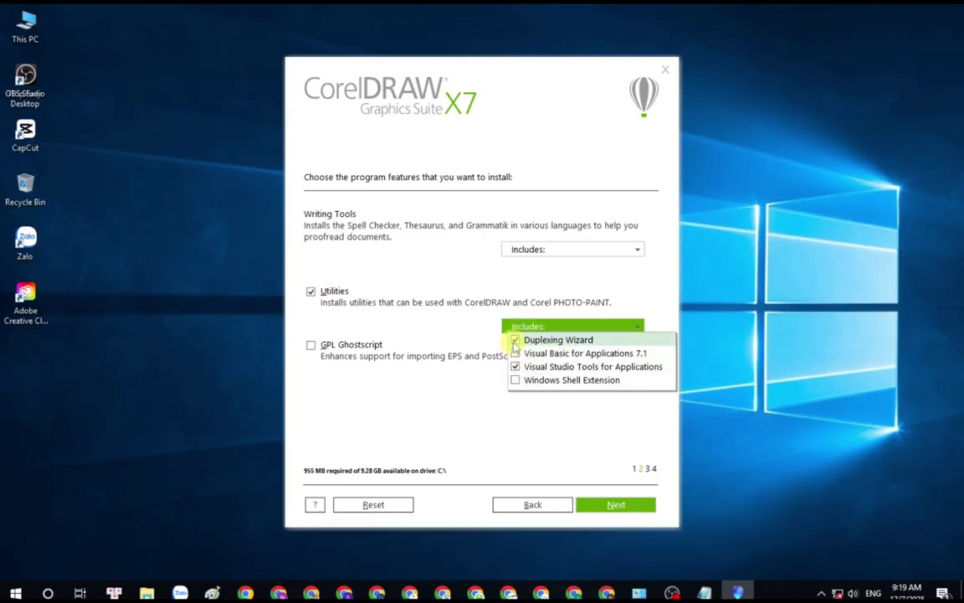
click(544, 414)
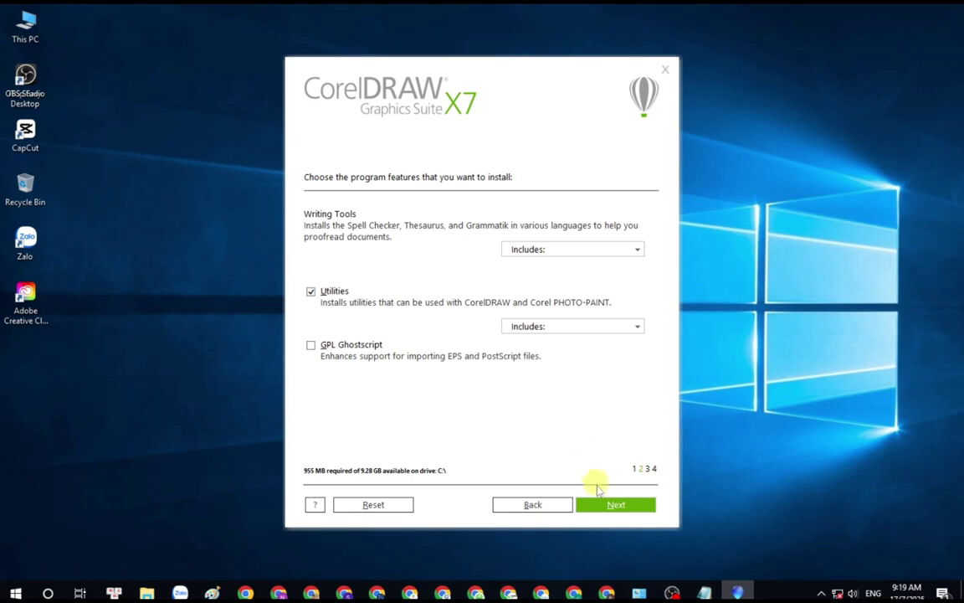
click(605, 507)
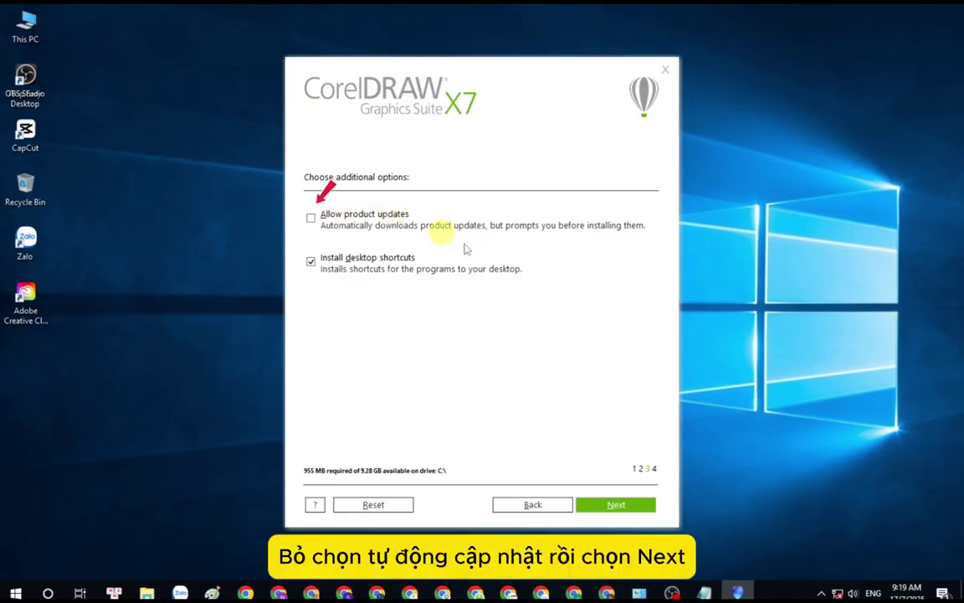
With product updates disabled, install CorelDRAW Graphics Suite X7 to the default folder and finish the setup.
click(614, 504)
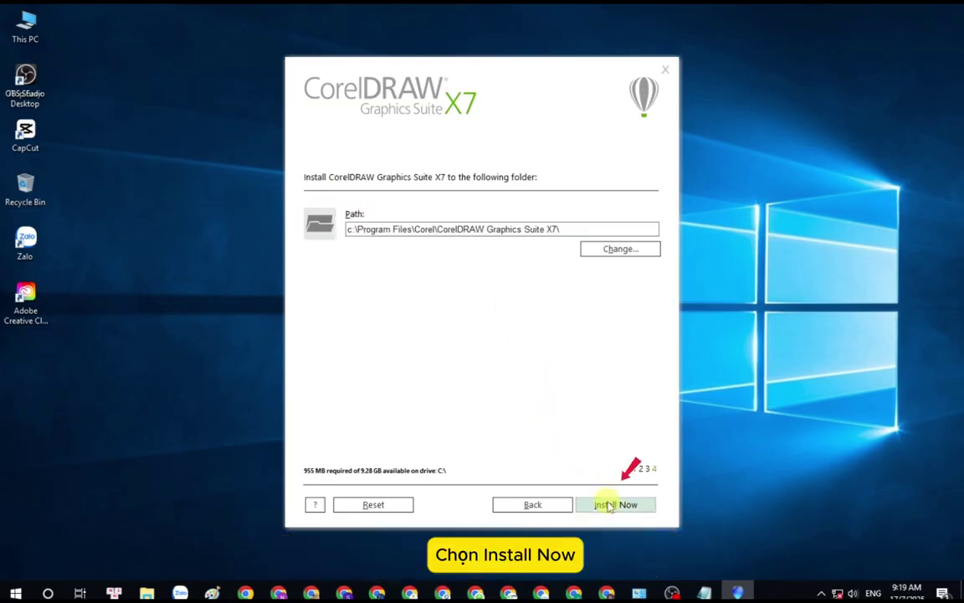
click(616, 507)
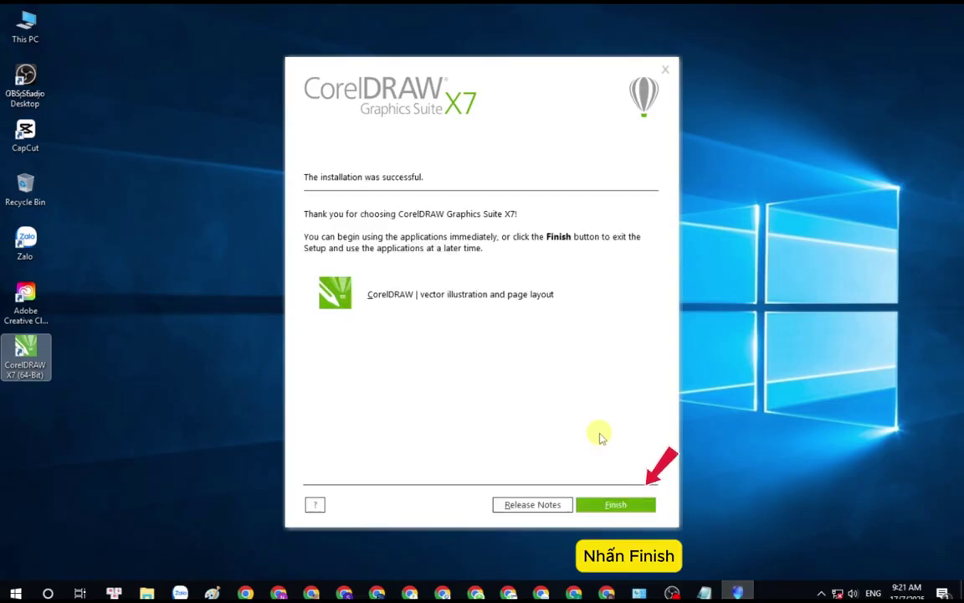
click(618, 503)
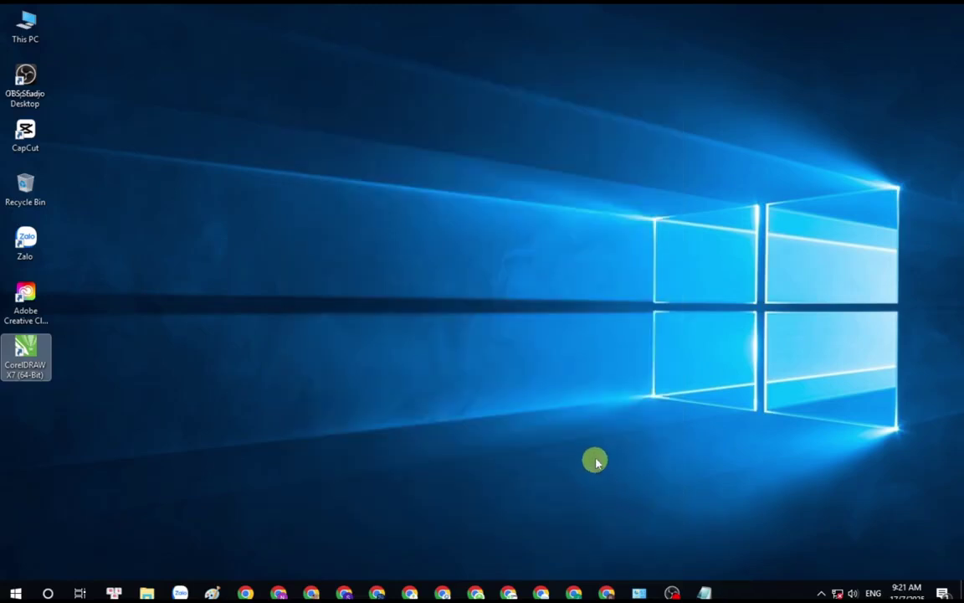
Open the File kich hoat folder in the extracted files and run Keygen.exe as administrator.
click(31, 362)
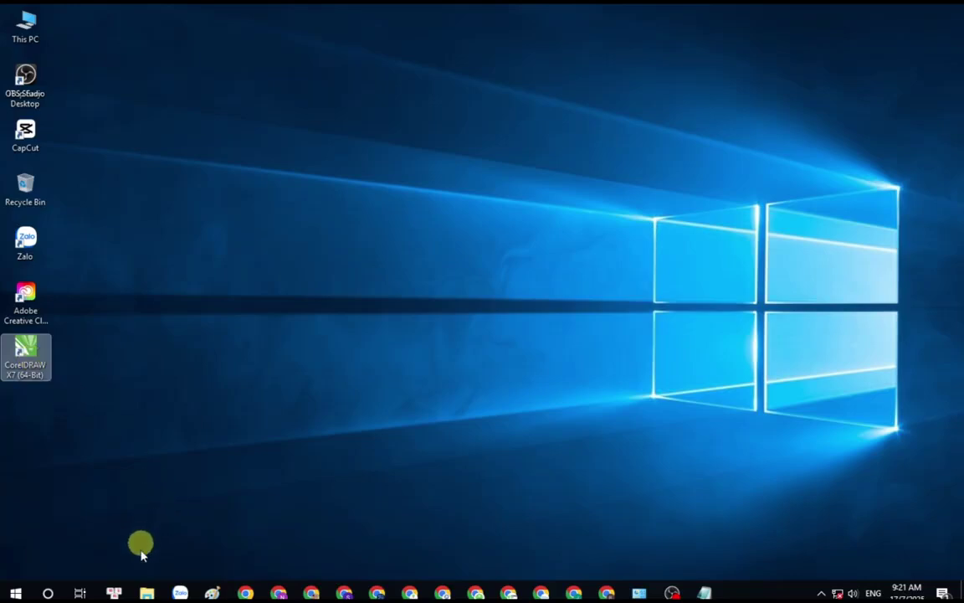
mouse_move(144, 589)
click(257, 549)
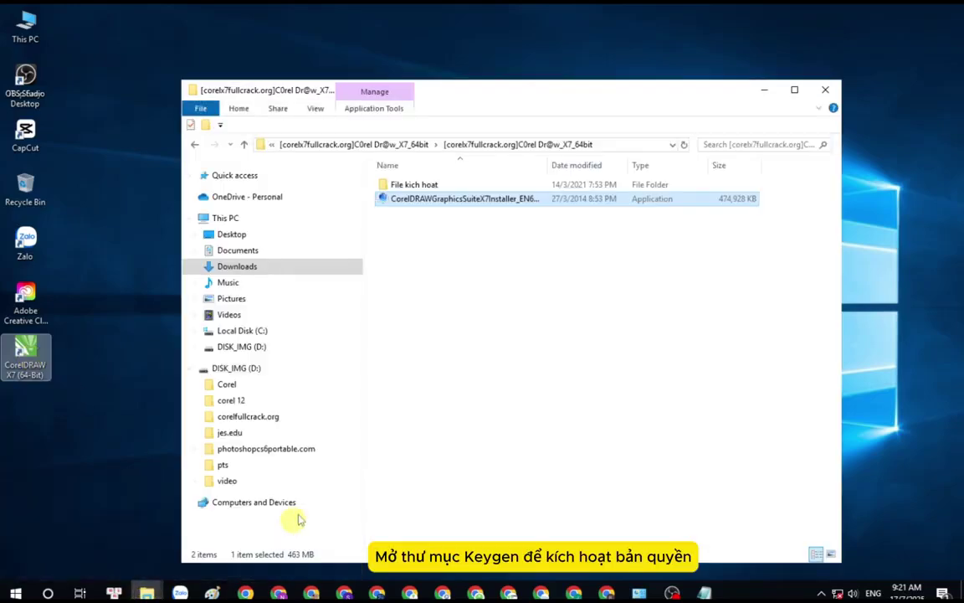
double_click(437, 186)
click(442, 186)
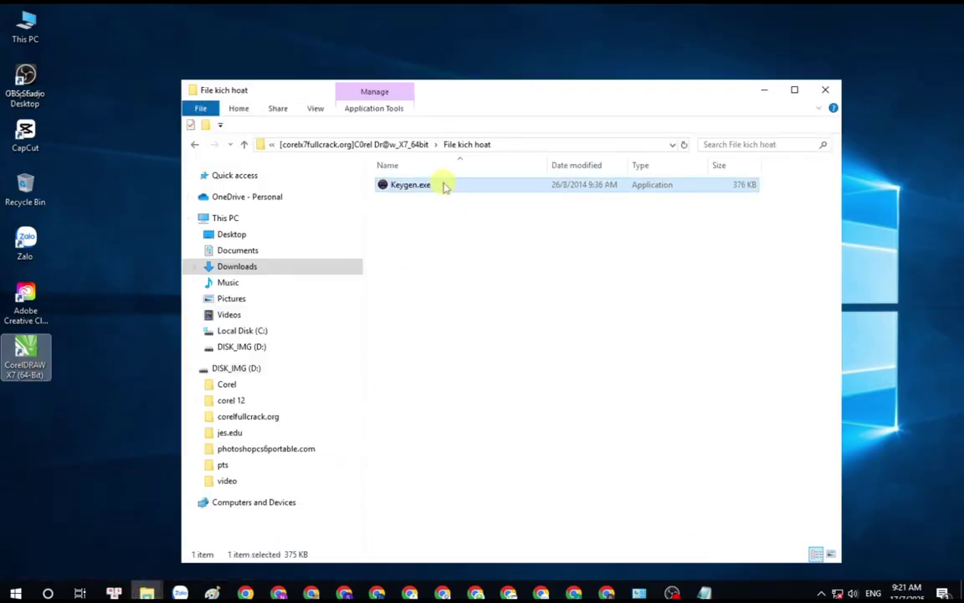
right_click(457, 189)
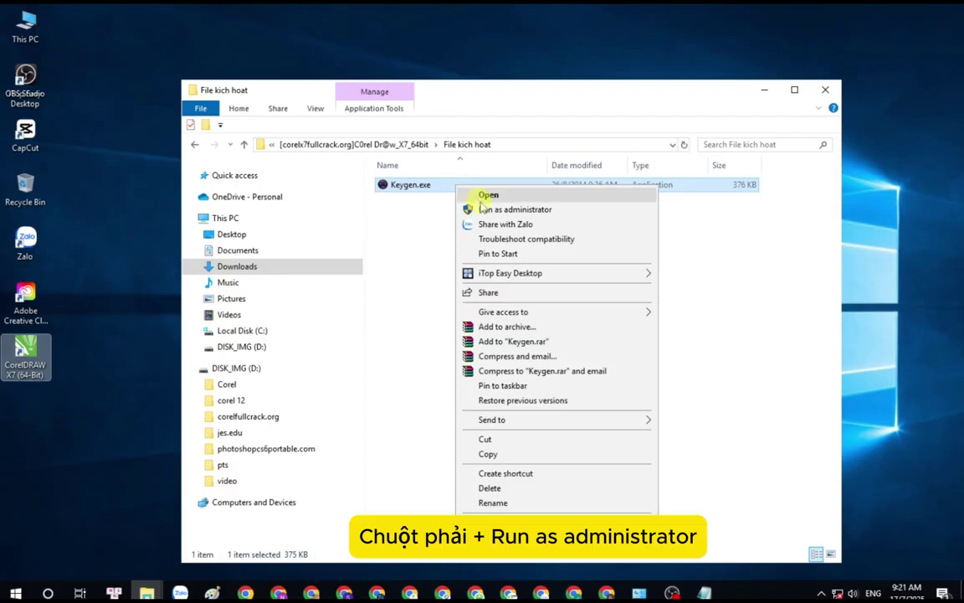
click(549, 210)
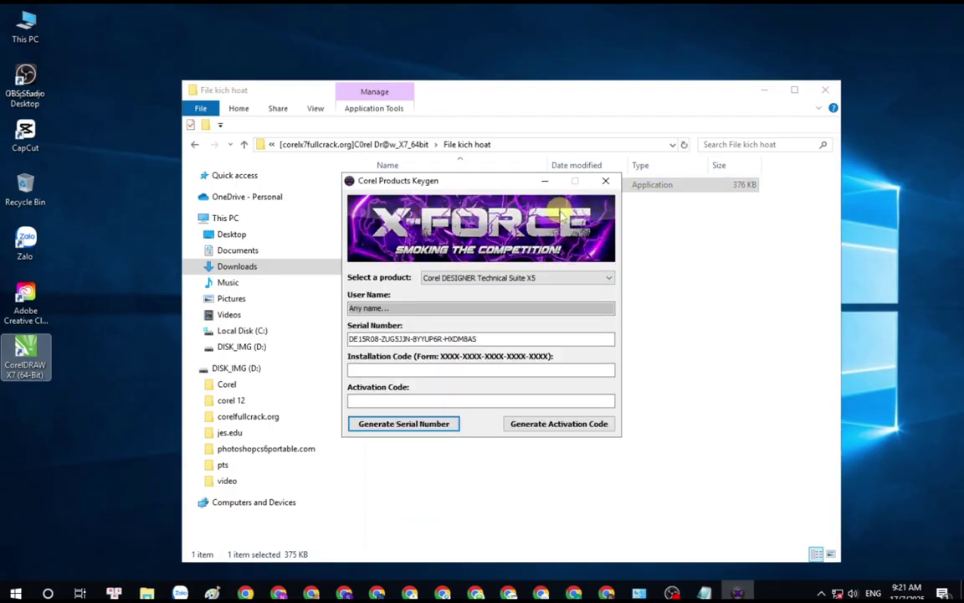
Set the keygen's product to CorelDRAW Graphics Suite X7, move its window aside and minimise the folder window.
click(555, 278)
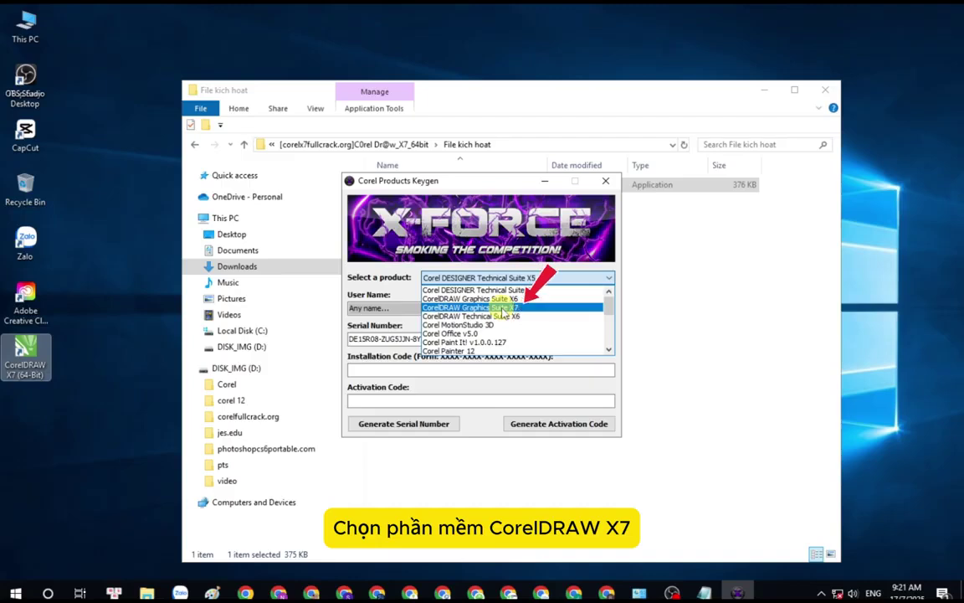
click(503, 308)
drag(491, 180, 666, 138)
click(765, 89)
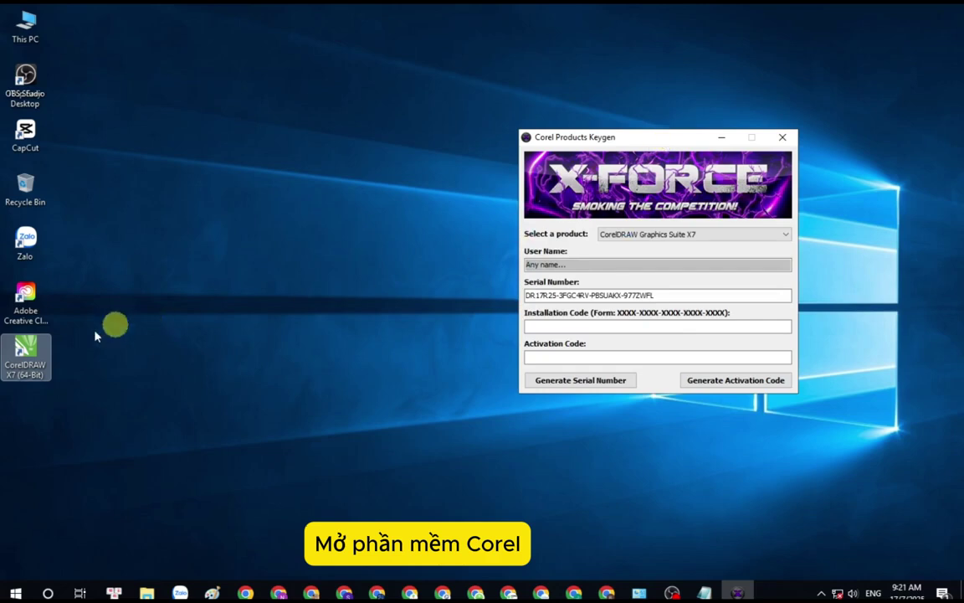
Launch CorelDRAW X7 (64-Bit) from the desktop and continue past the trial welcome, choosing Register Later for the registration.
double_click(28, 351)
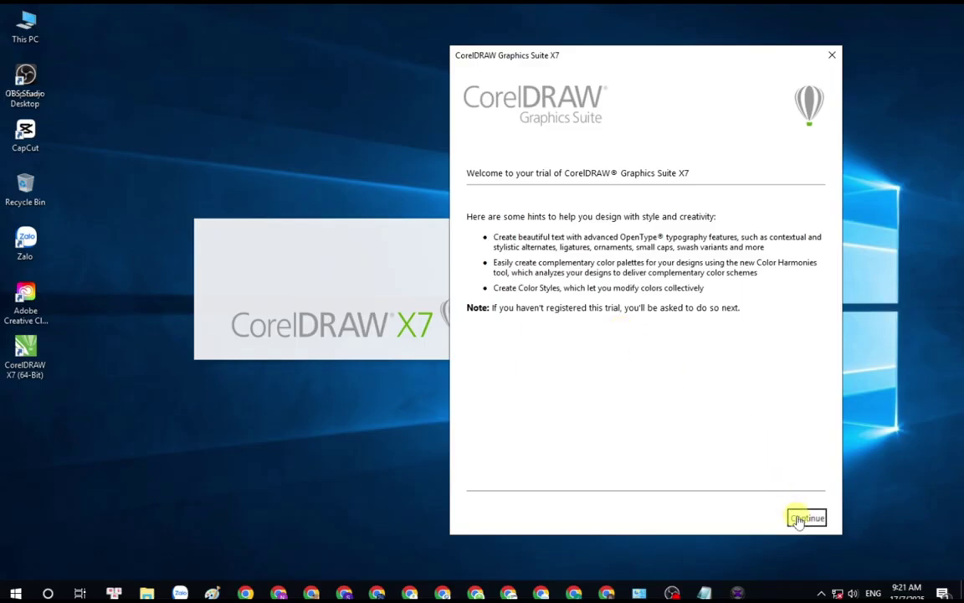
click(805, 518)
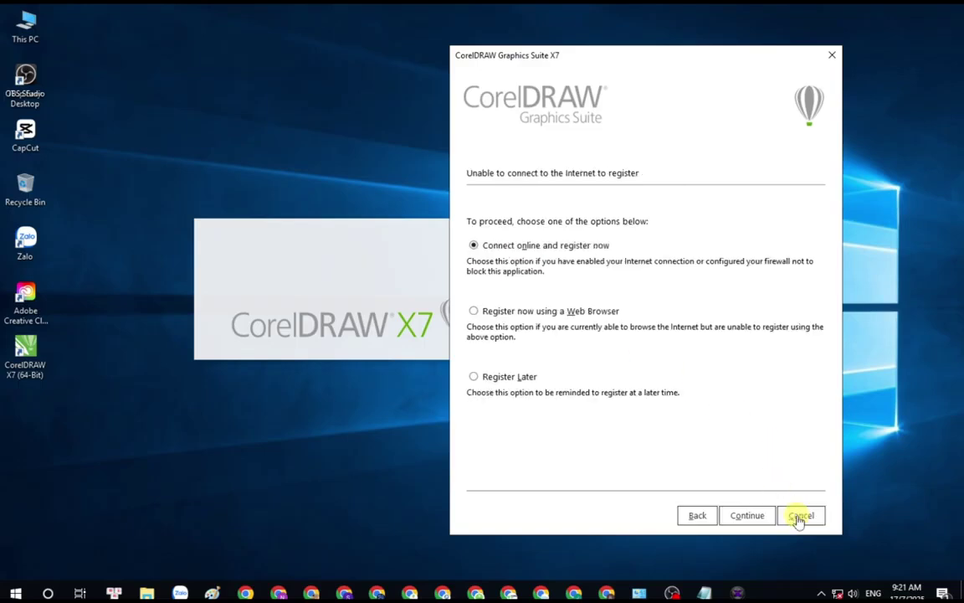
click(748, 515)
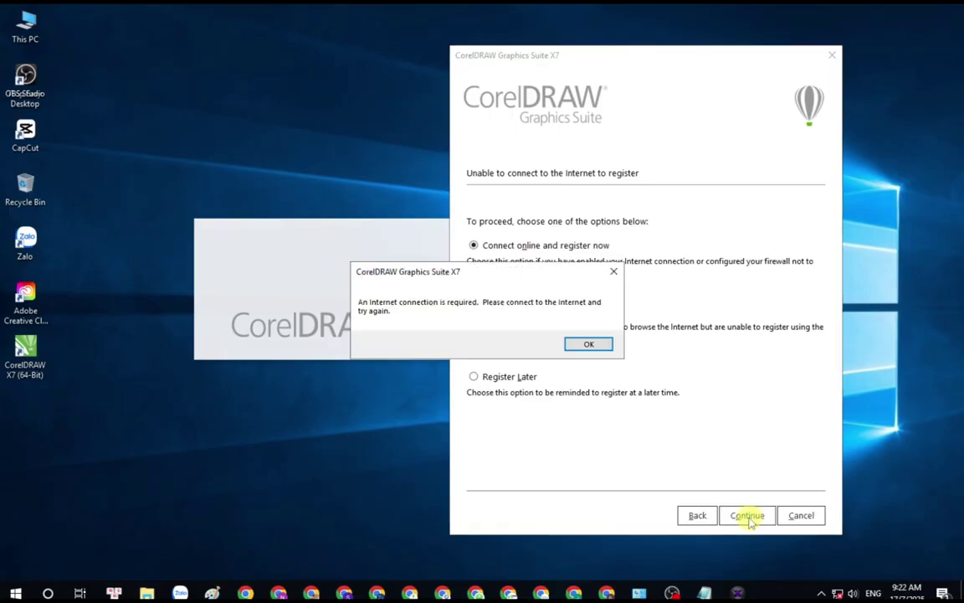
click(613, 271)
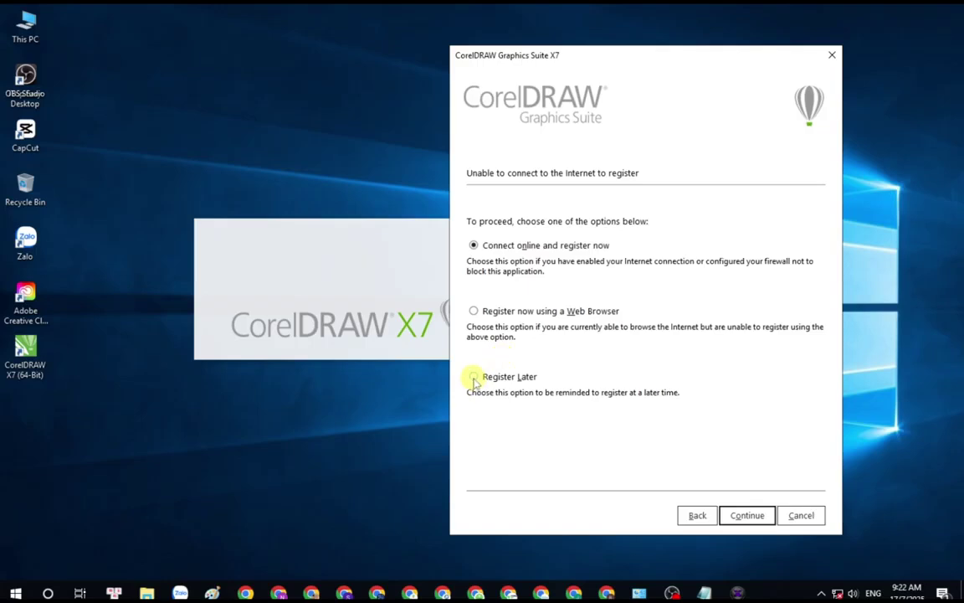
click(473, 376)
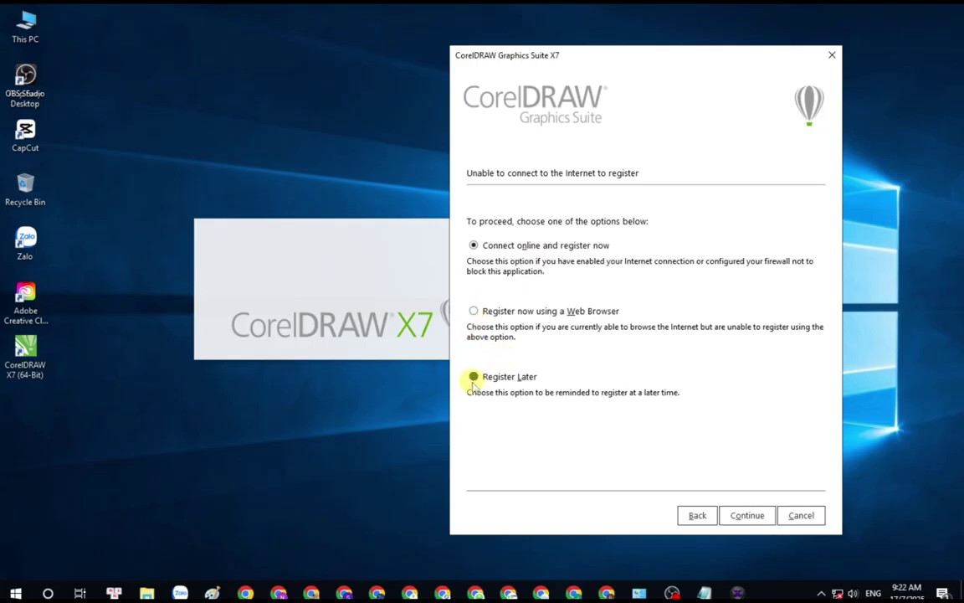
click(744, 519)
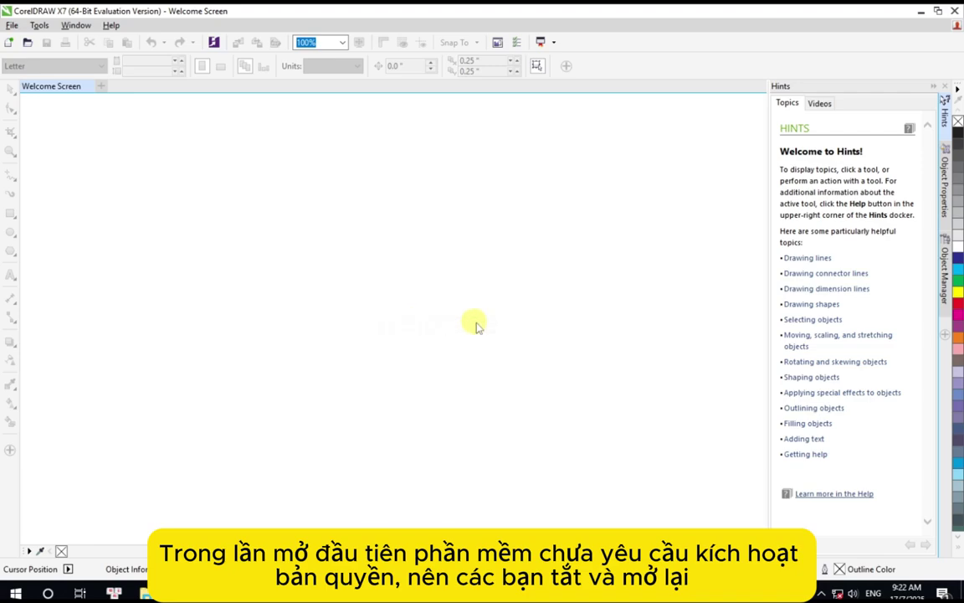
Close CorelDRAW and proceed from the trial notice to the serial number entry, with the keygen window moved clear of the dialog.
click(959, 11)
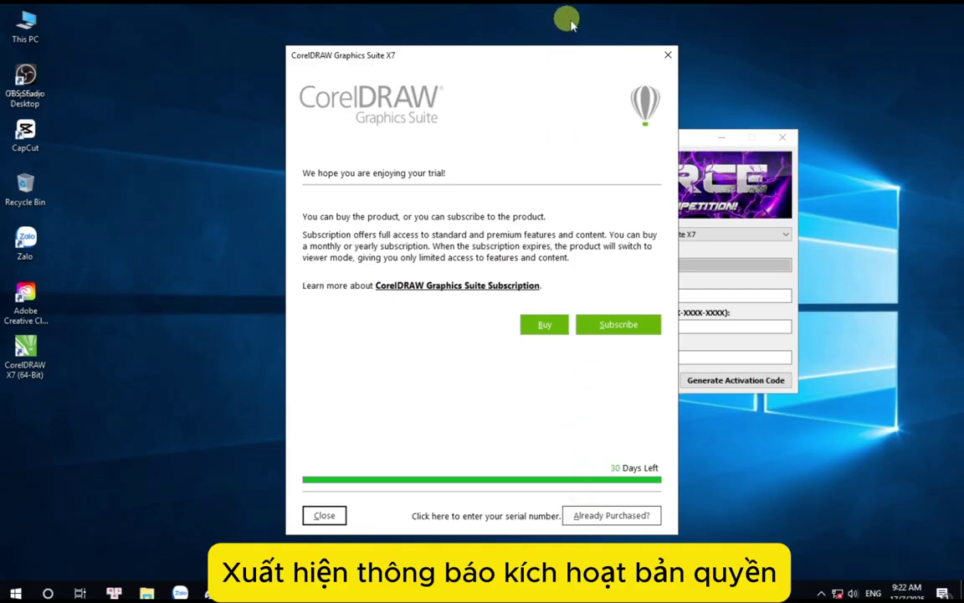
drag(702, 144, 823, 42)
click(482, 67)
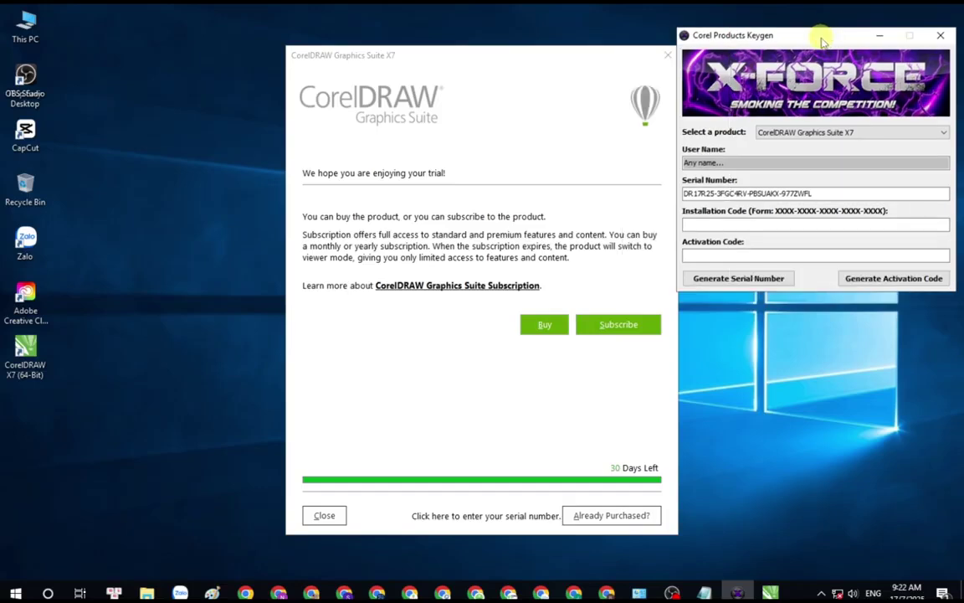
click(611, 515)
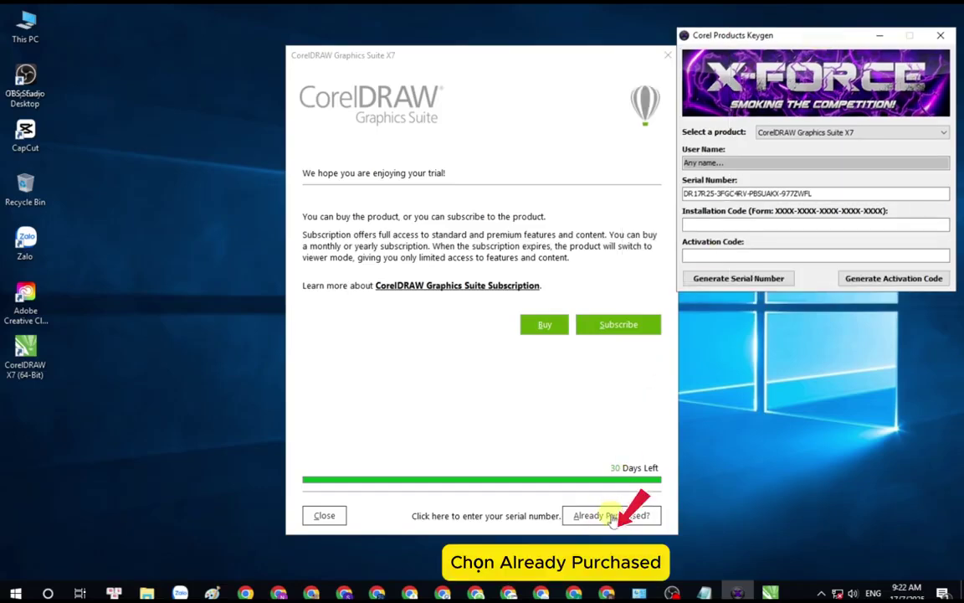
click(612, 516)
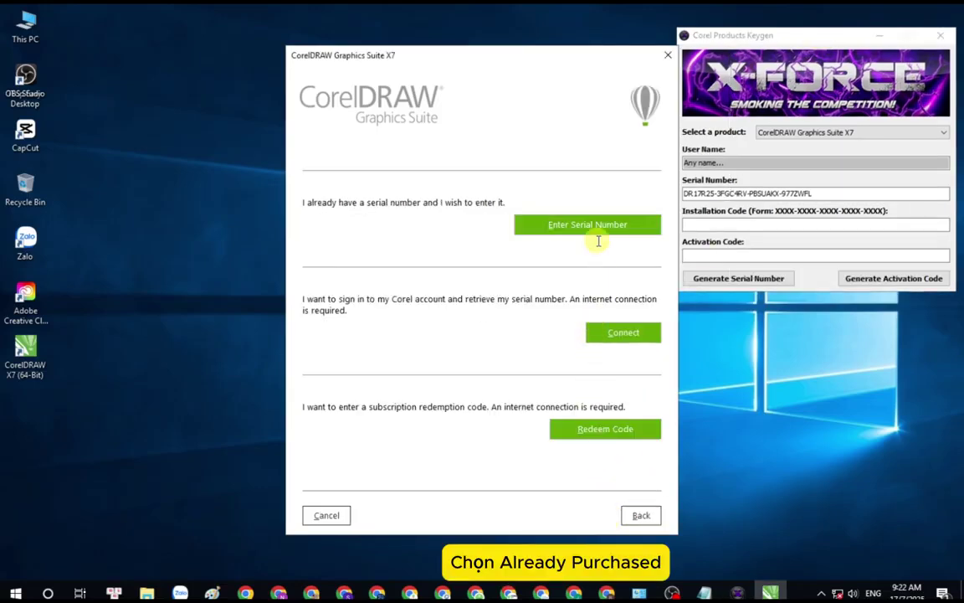
click(569, 226)
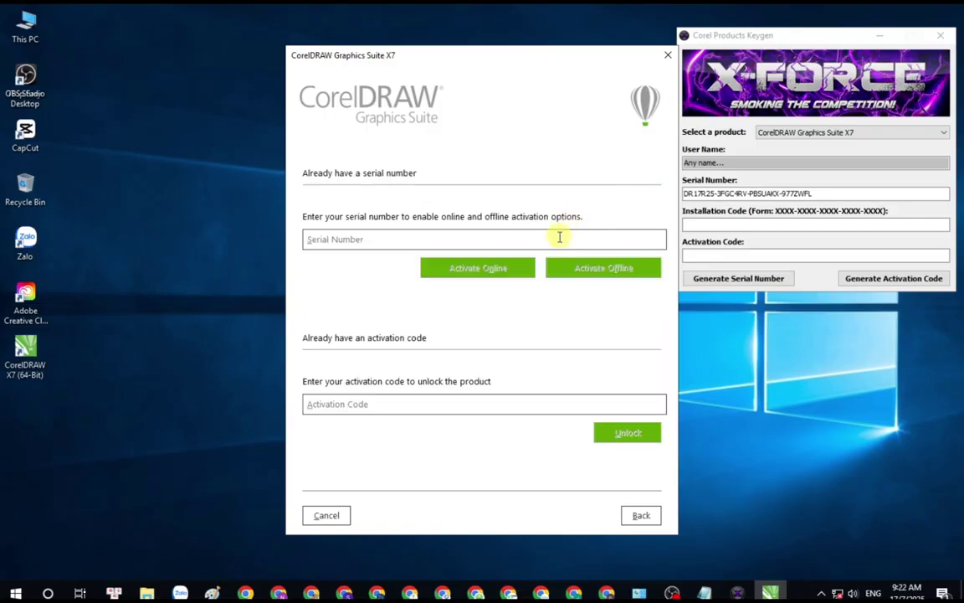
Copy the serial number from the keygen into the CorelDRAW serial number field and choose offline activation.
drag(833, 192, 679, 190)
key(ctrl+c)
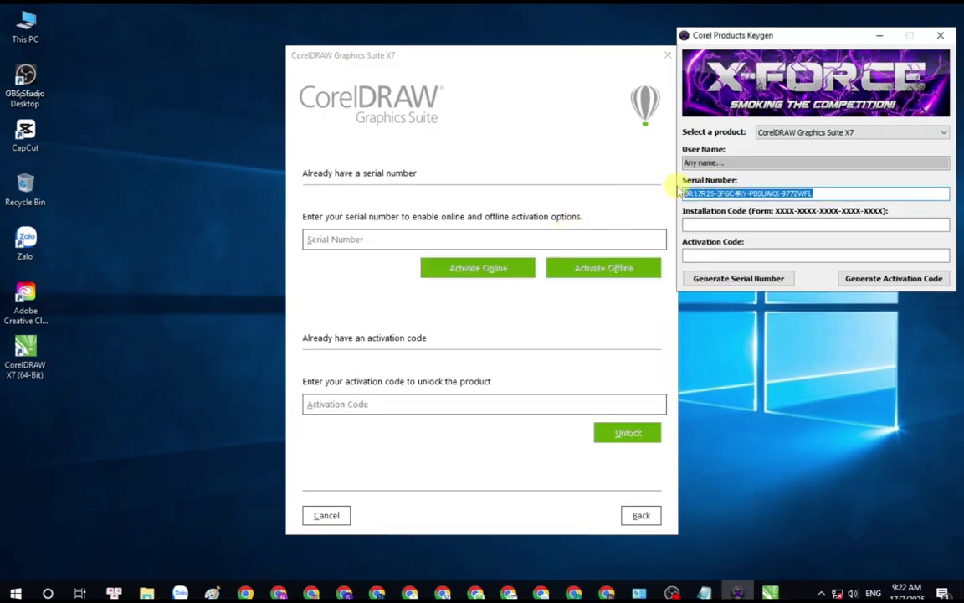
click(510, 239)
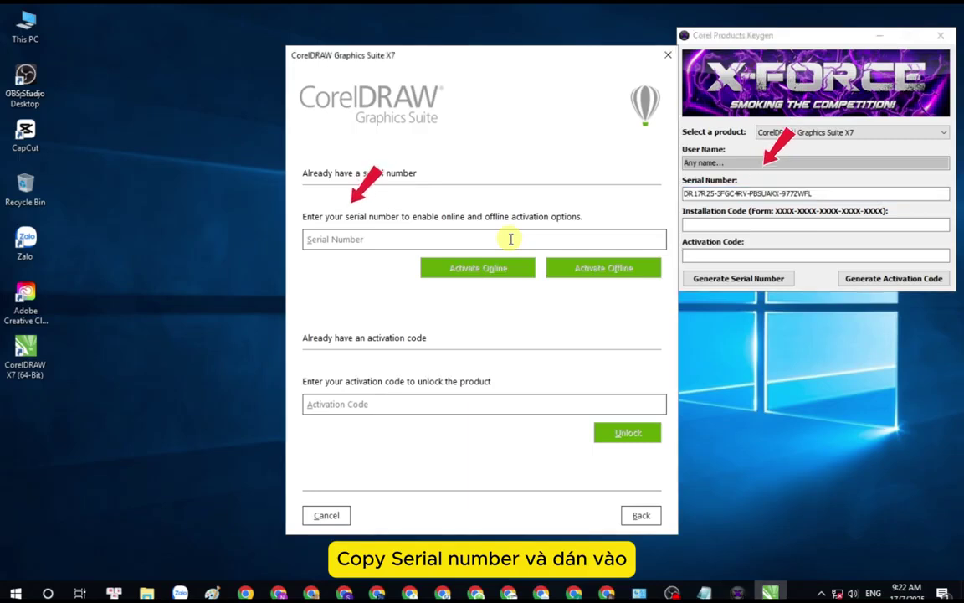
key(ctrl+v)
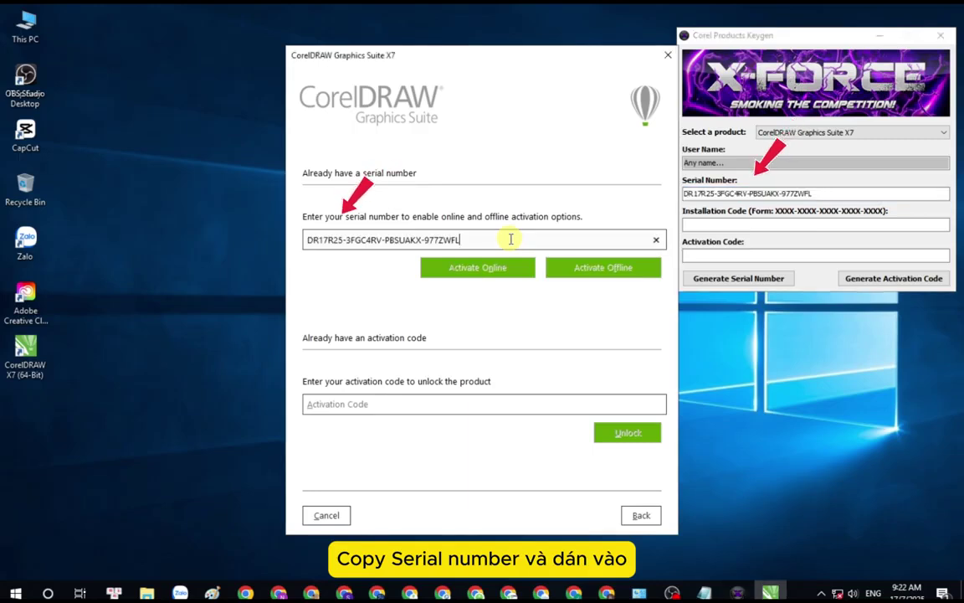
click(622, 269)
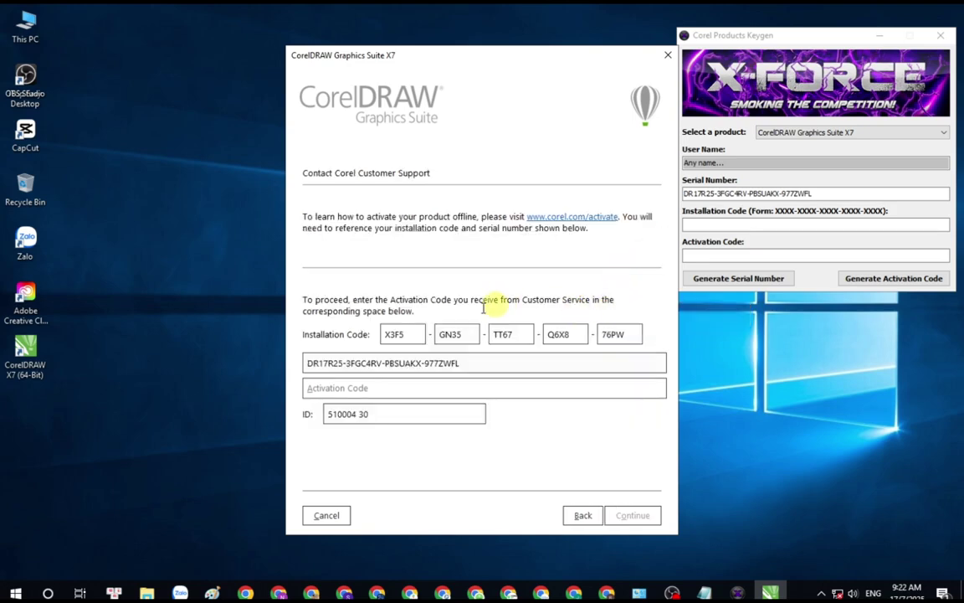
Enter CorelDRAW's installation code in the keygen and generate an activation code.
drag(416, 334, 385, 334)
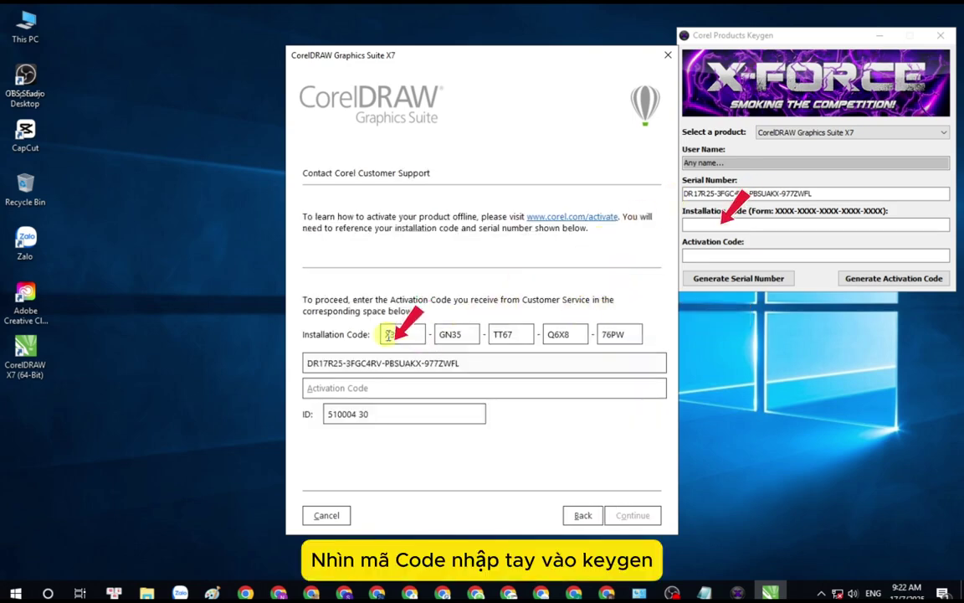
click(577, 334)
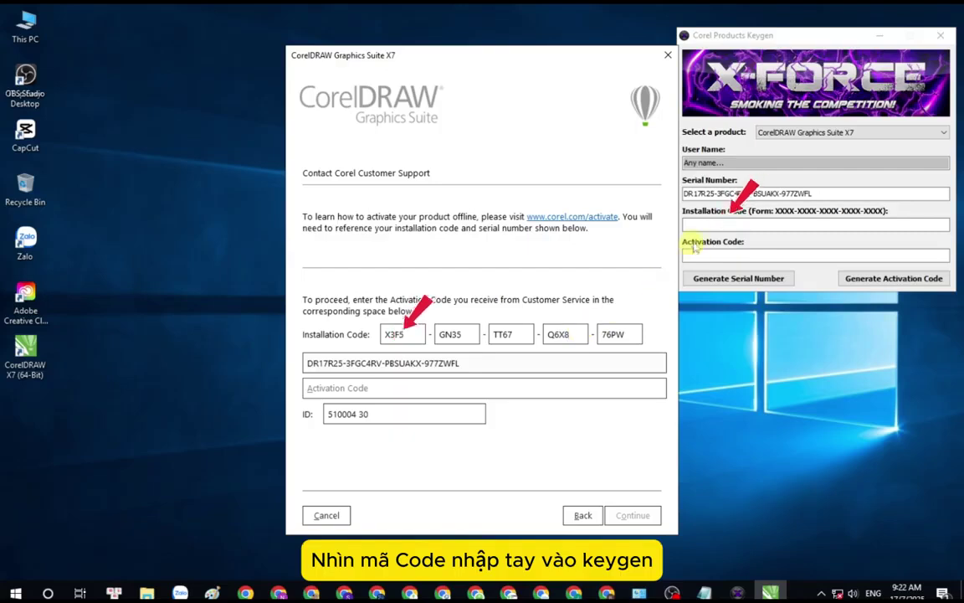
click(703, 225)
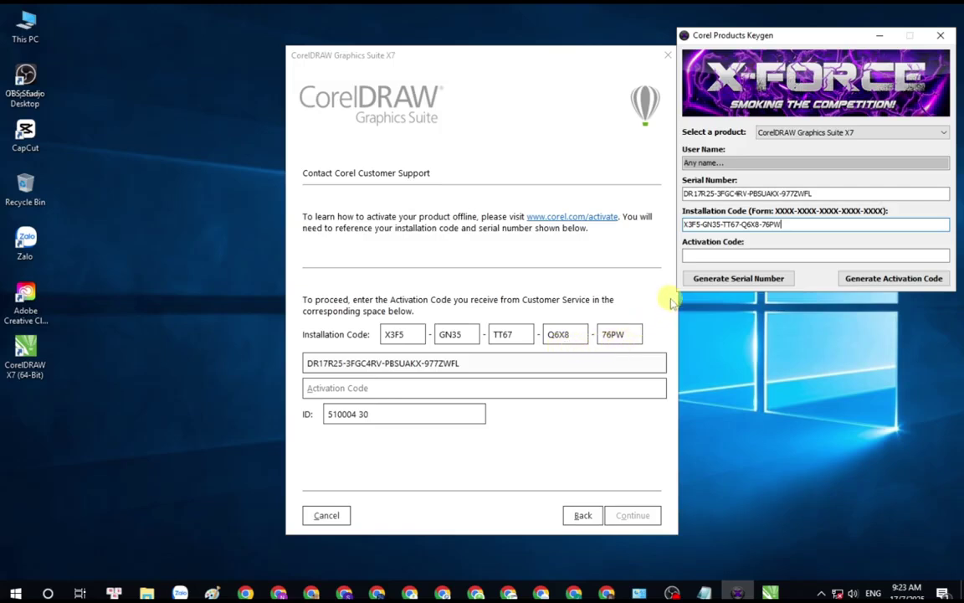
click(862, 283)
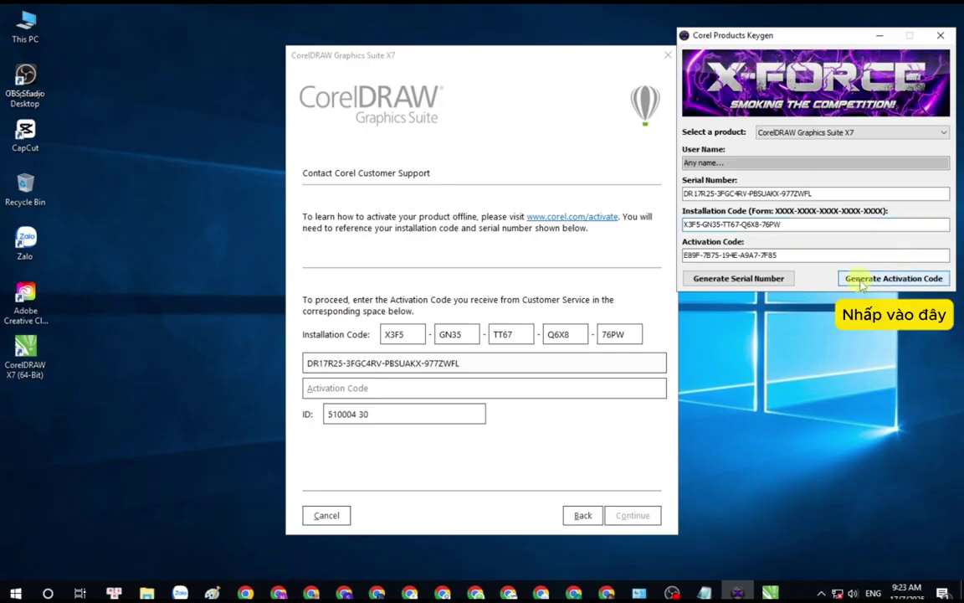
Copy the activation code from the keygen into CorelDRAW's activation code field, submit it and close the activation dialog.
drag(771, 255, 673, 259)
key(ctrl+c)
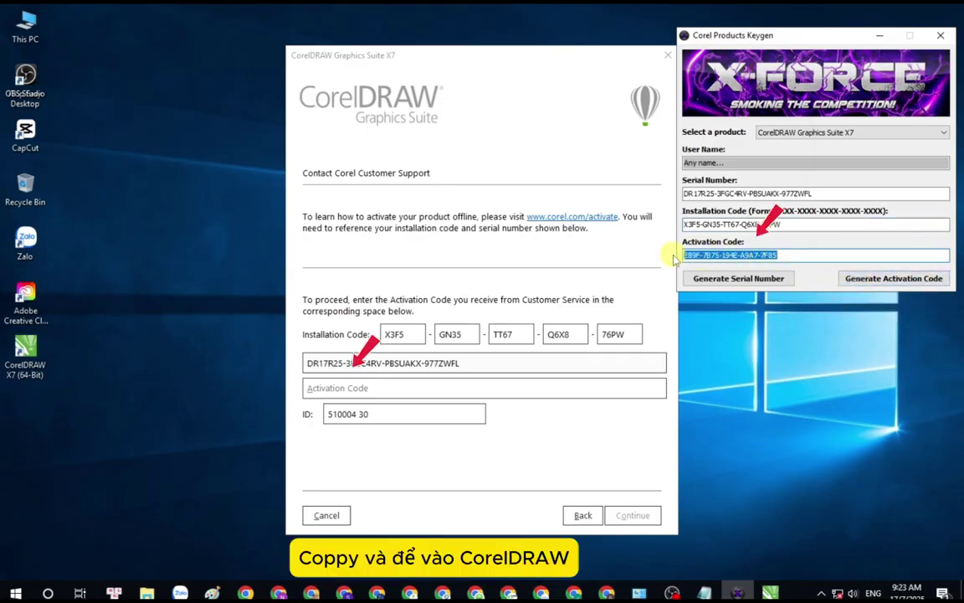
click(480, 384)
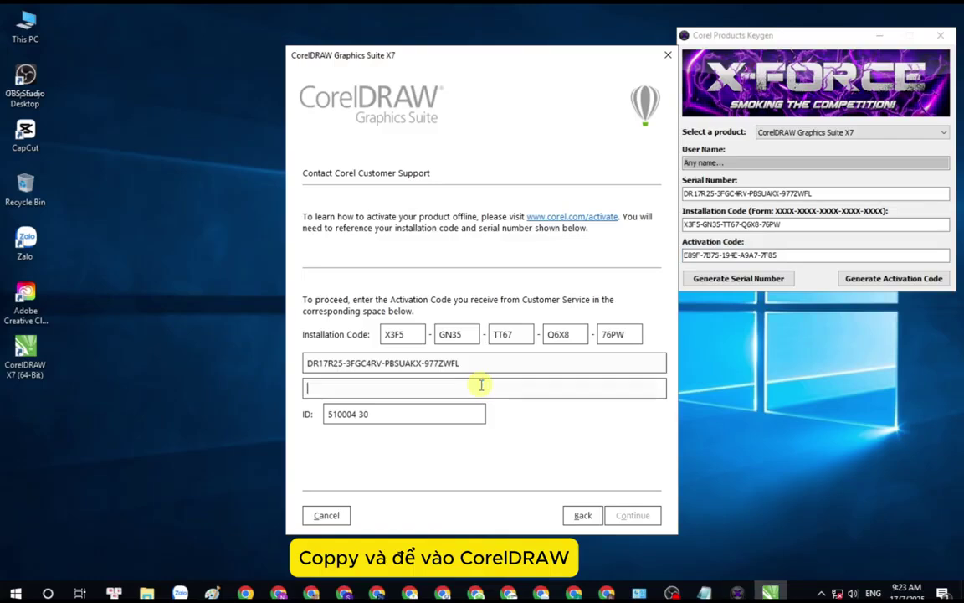
key(ctrl+v)
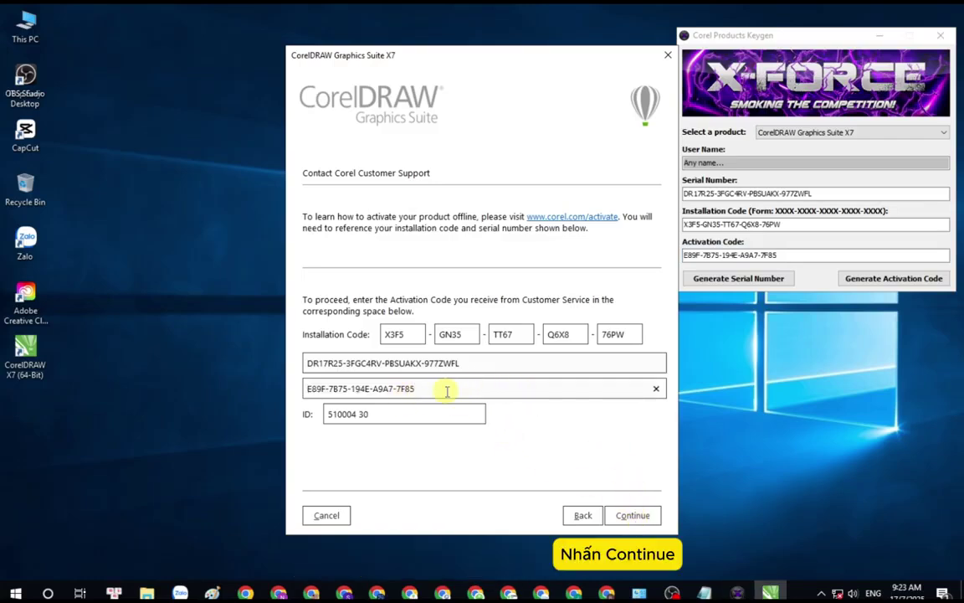
click(626, 515)
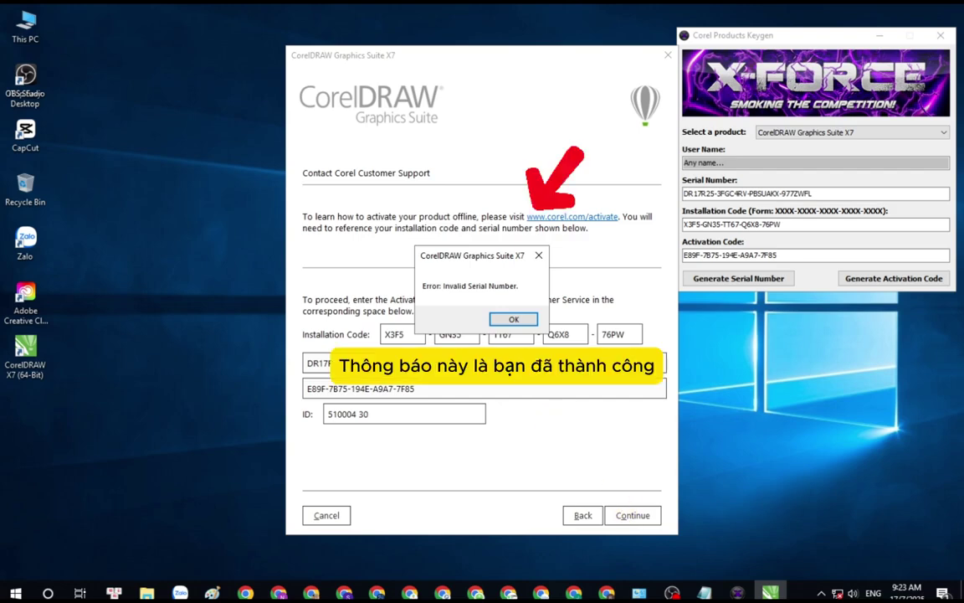
click(514, 319)
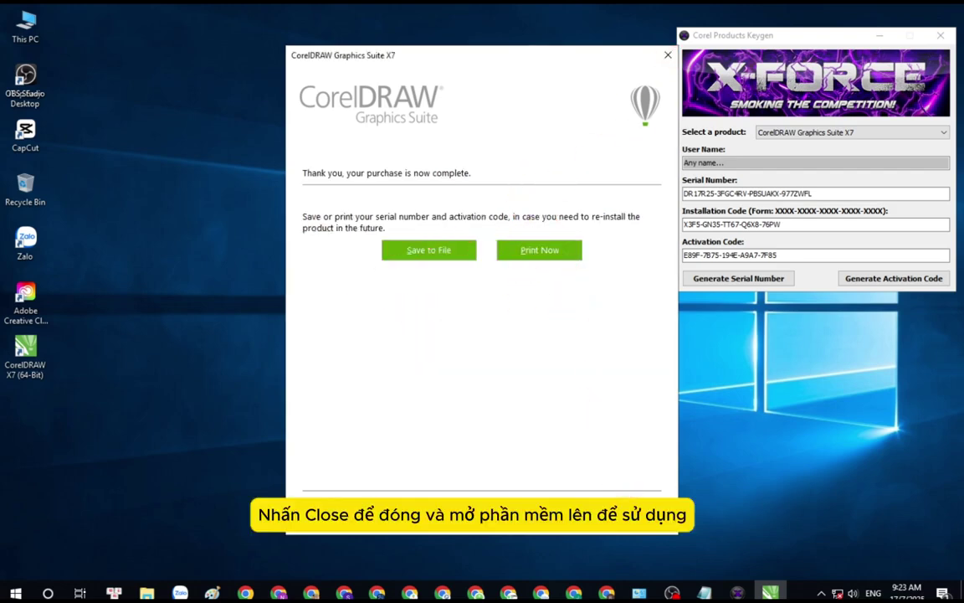
click(623, 512)
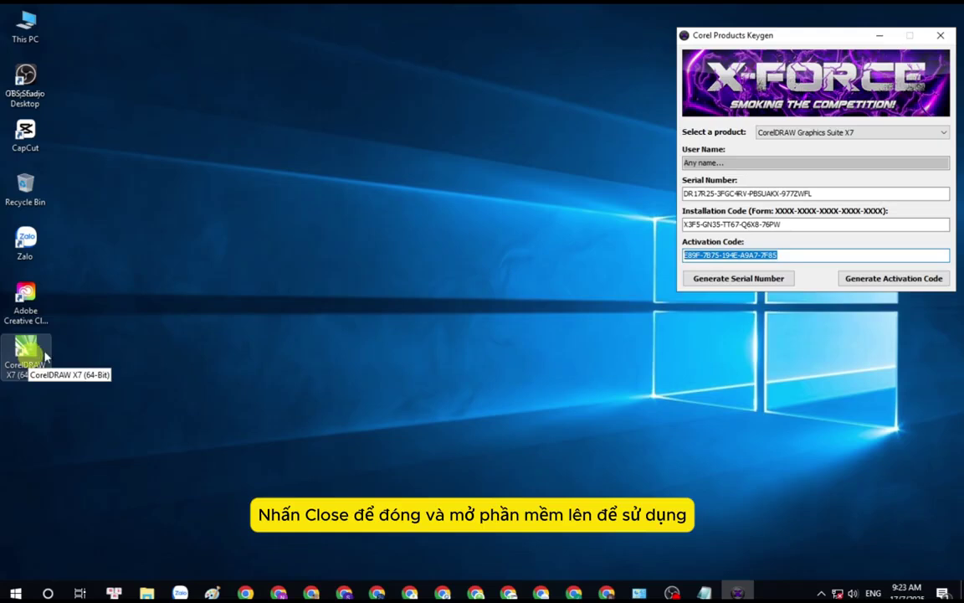
Close the keygen and reopen CorelDRAW X7 (64-Bit), skipping the Corel account sign-in.
click(938, 36)
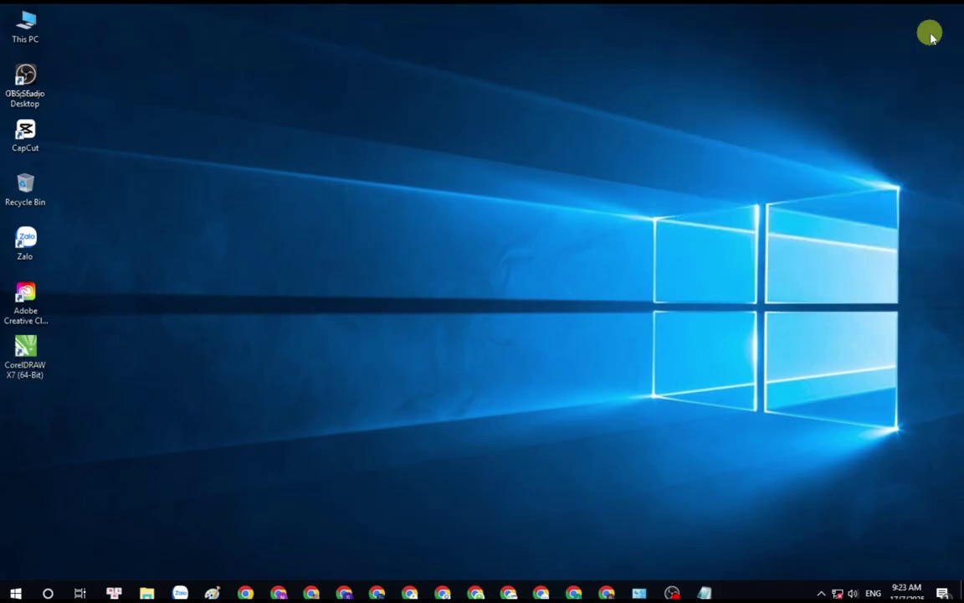
double_click(27, 348)
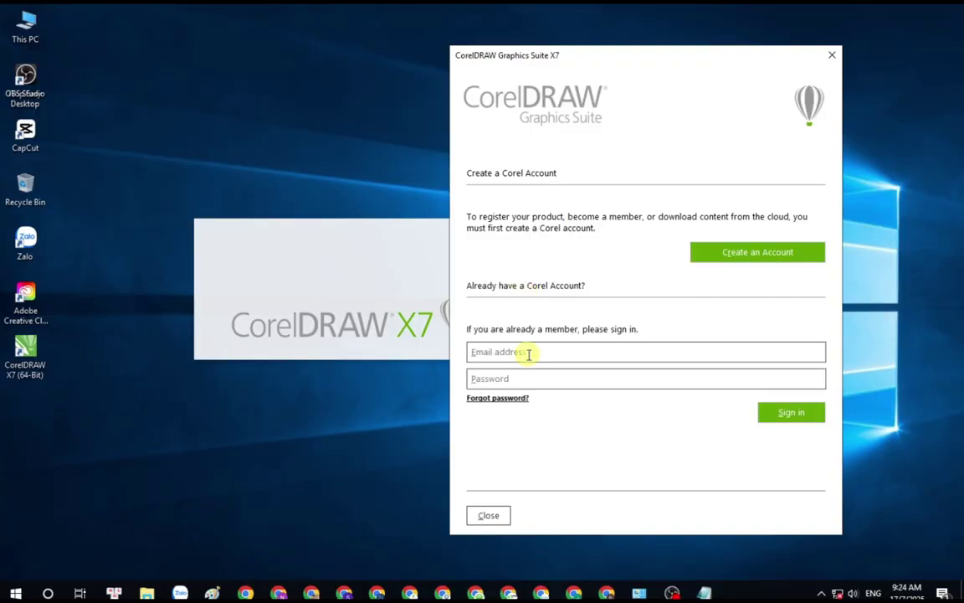
click(489, 516)
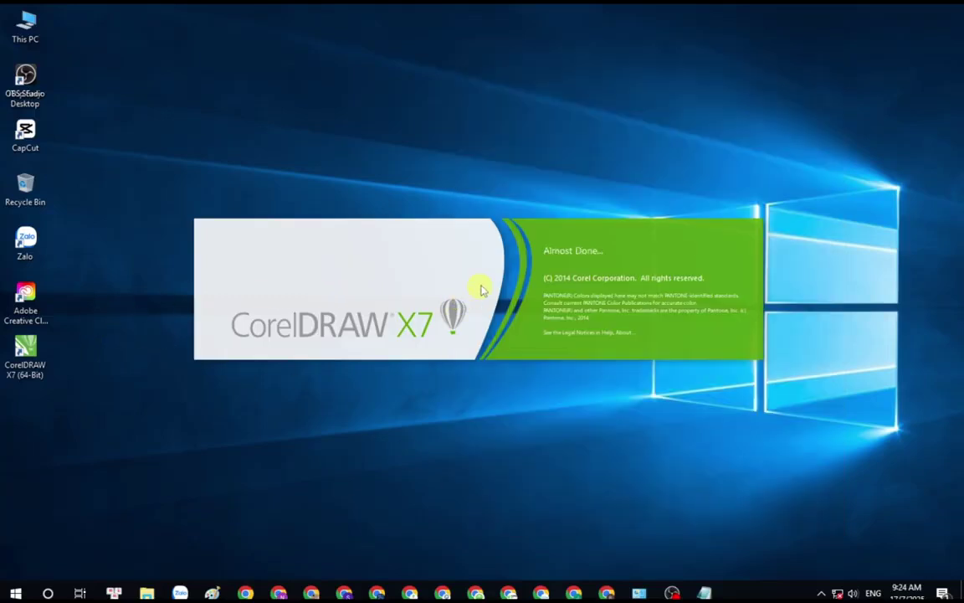